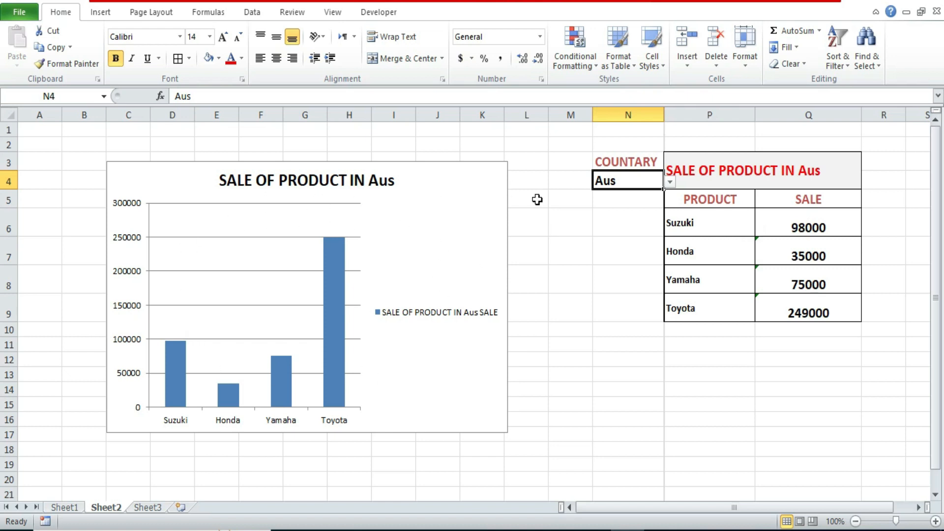
Step: Try the country selector in Sheet2 cell N4 with Pakistan and return it to Aus
{"action": "left_click", "coordinate": [670, 183]}
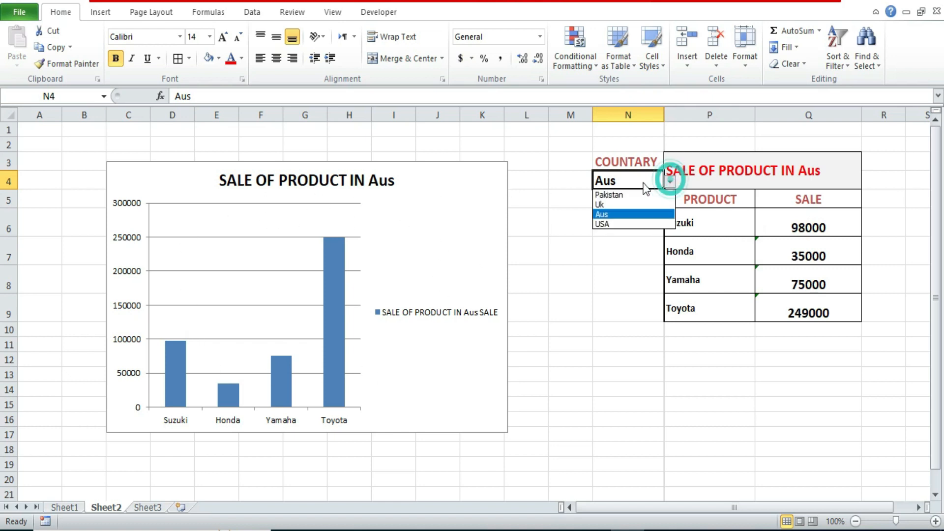
{"action": "left_click", "coordinate": [608, 183]}
{"action": "left_click", "coordinate": [671, 182]}
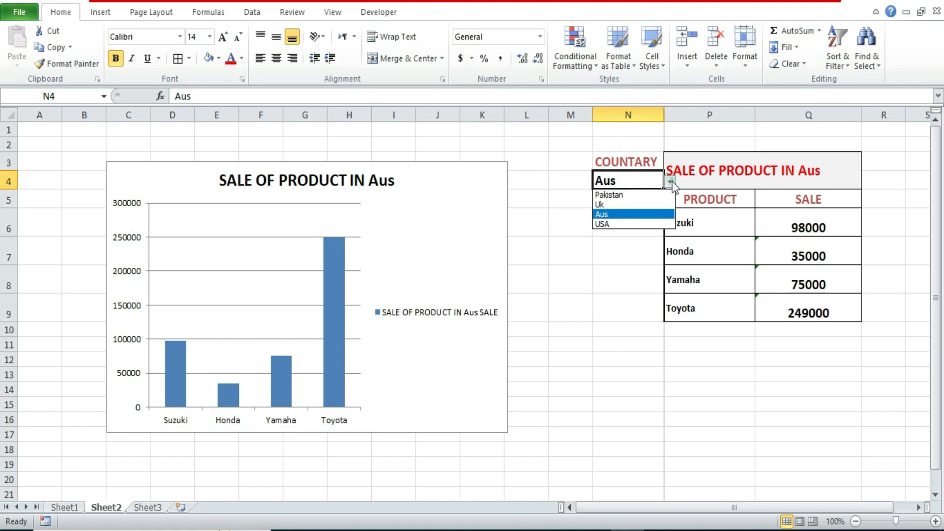
{"action": "left_click", "coordinate": [615, 194]}
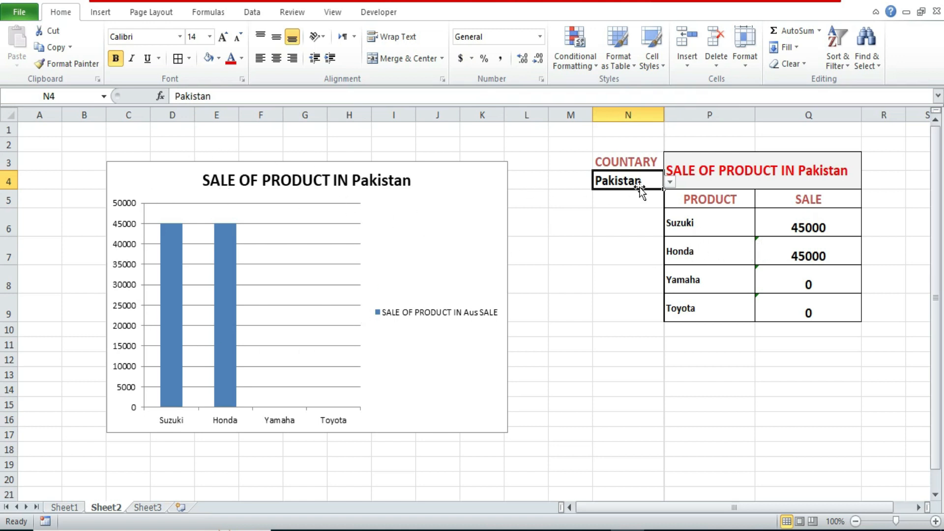
{"action": "left_click", "coordinate": [670, 182]}
{"action": "left_click", "coordinate": [602, 214]}
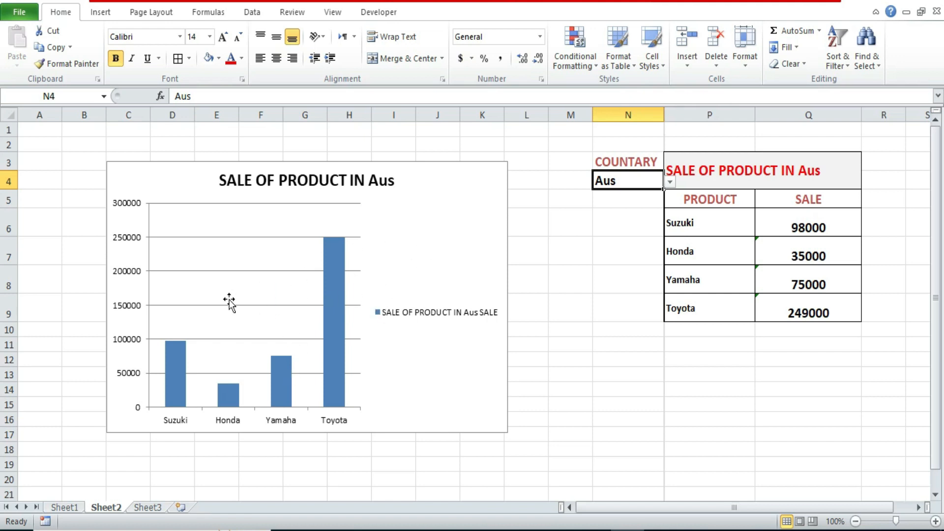
Step: Extract the unique records of Sheet1's Country column, C3:C20, to cell G15 with an advanced filter
{"action": "left_click", "coordinate": [71, 508]}
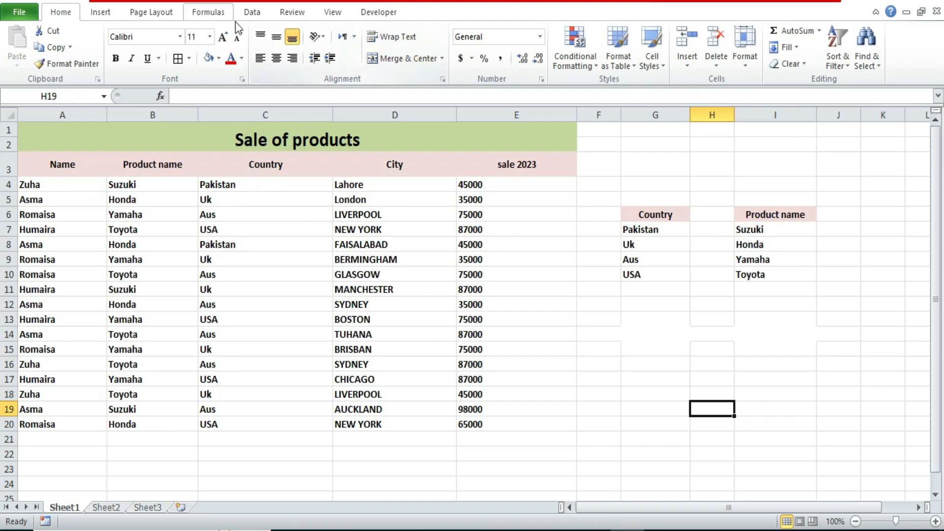
{"action": "left_click", "coordinate": [252, 12]}
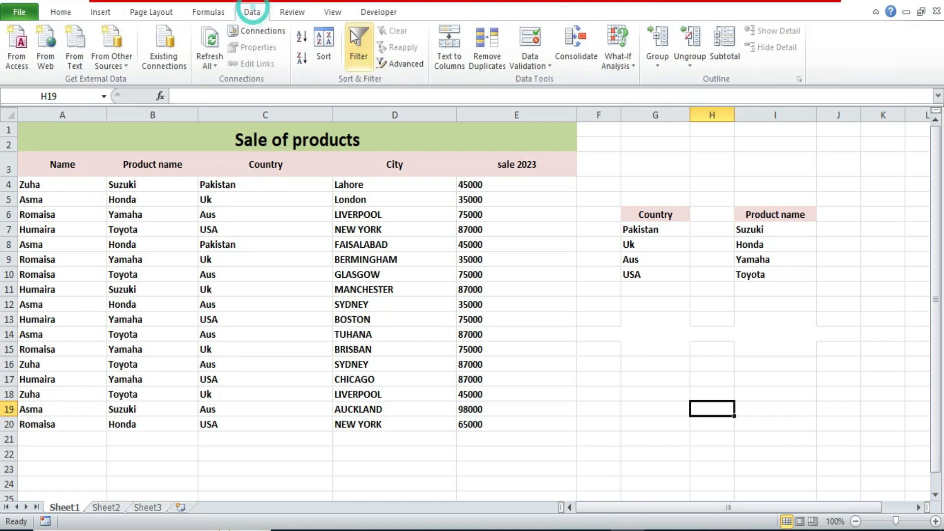
{"action": "left_click", "coordinate": [401, 63]}
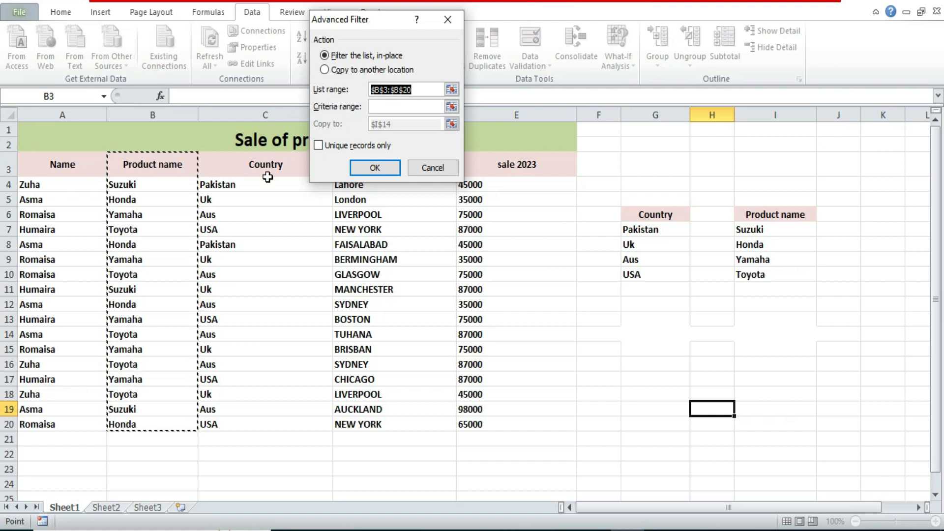
{"action": "left_click_drag", "start_coordinate": [258, 161], "coordinate": [264, 418]}
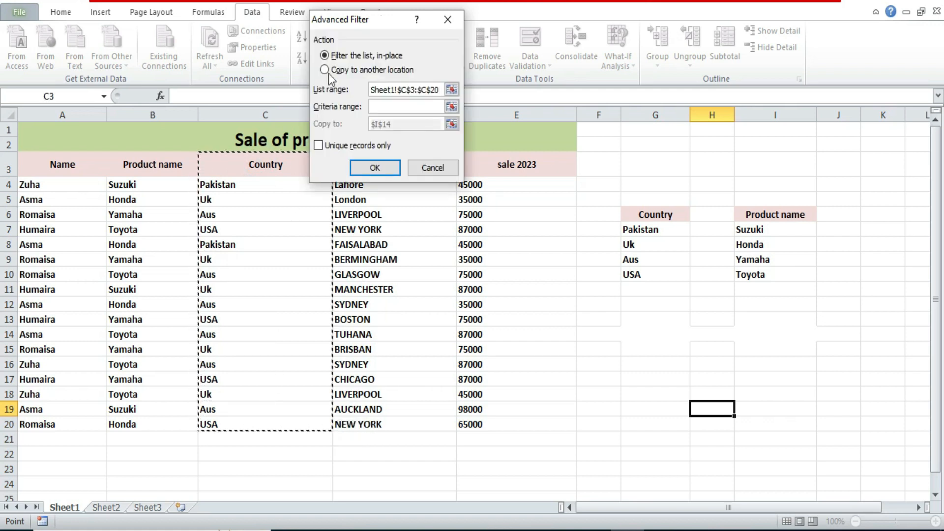
{"action": "left_click_drag", "start_coordinate": [382, 22], "coordinate": [428, 32]}
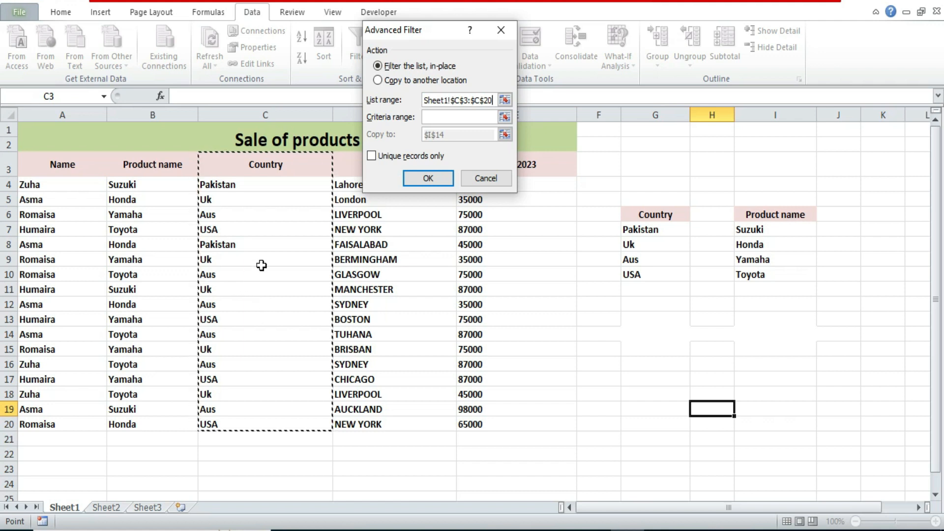
{"action": "left_click", "coordinate": [378, 80]}
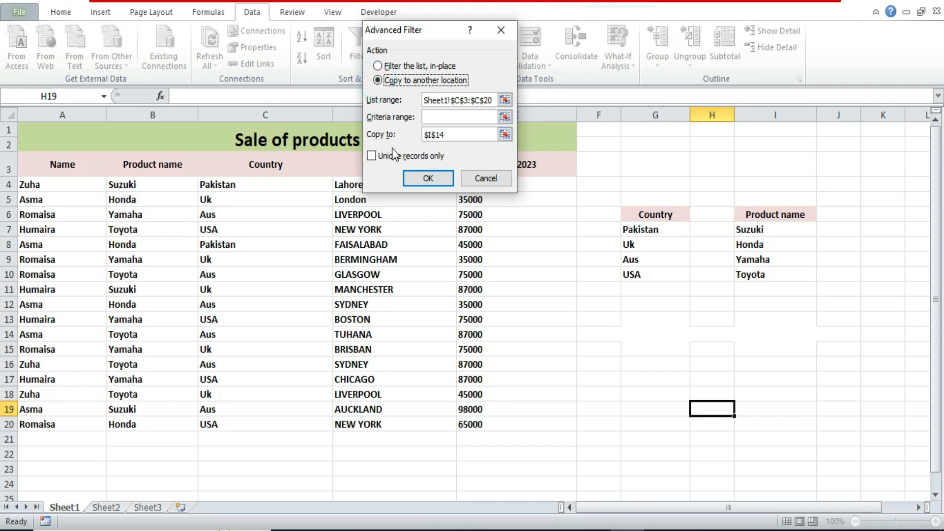
{"action": "double_click", "coordinate": [447, 135]}
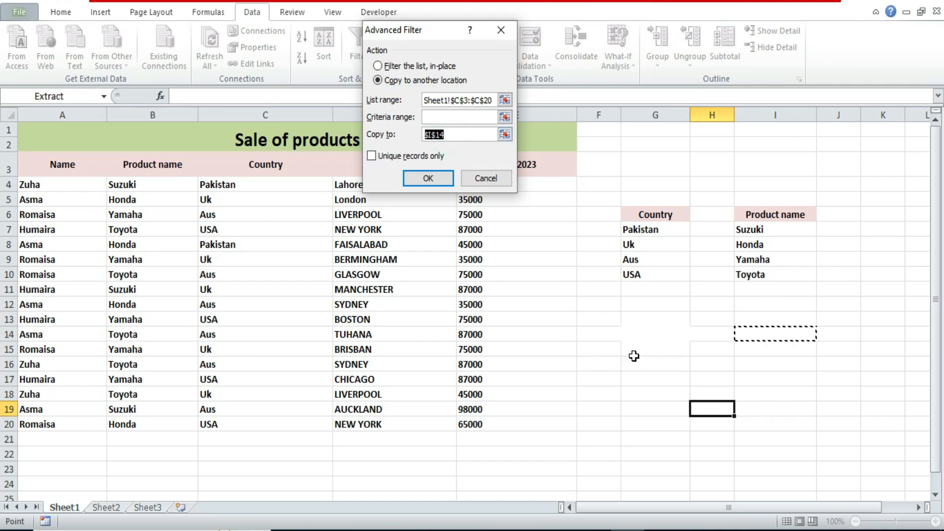
{"action": "left_click", "coordinate": [641, 351]}
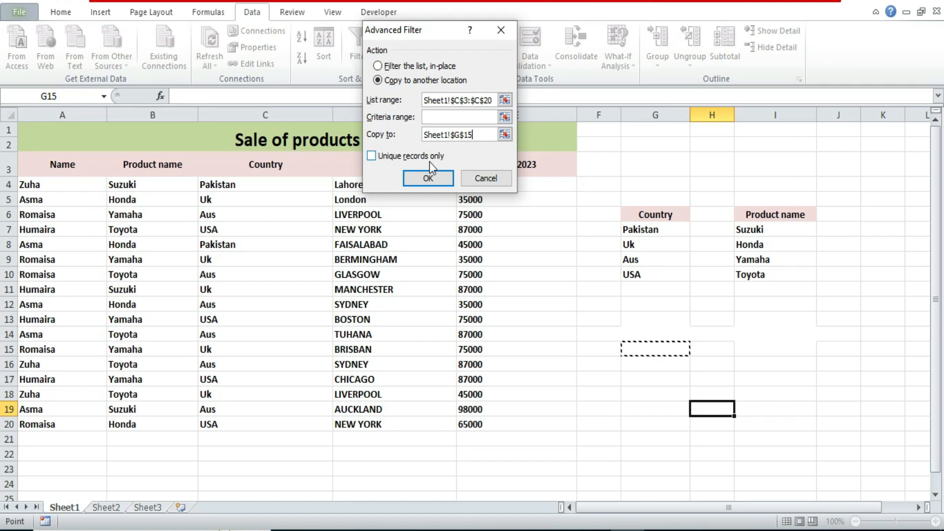
{"action": "left_click", "coordinate": [371, 156]}
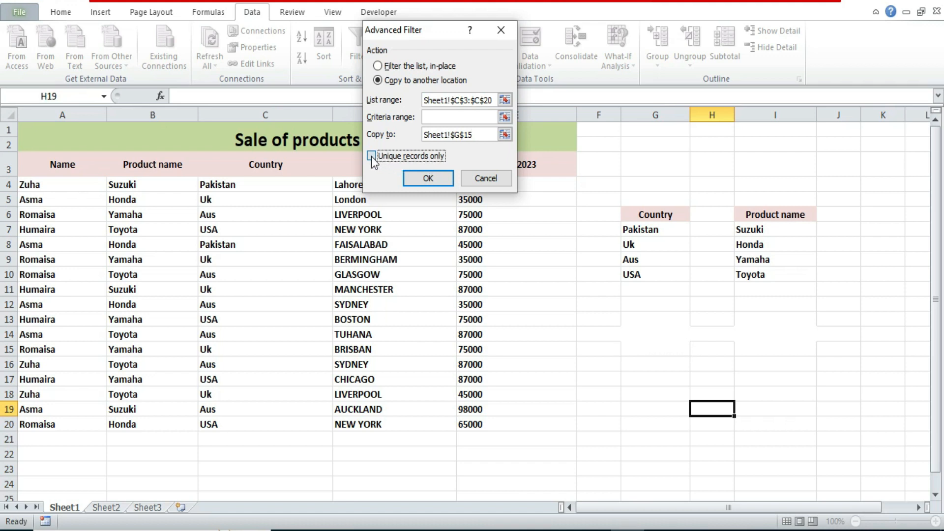
{"action": "left_click", "coordinate": [428, 178]}
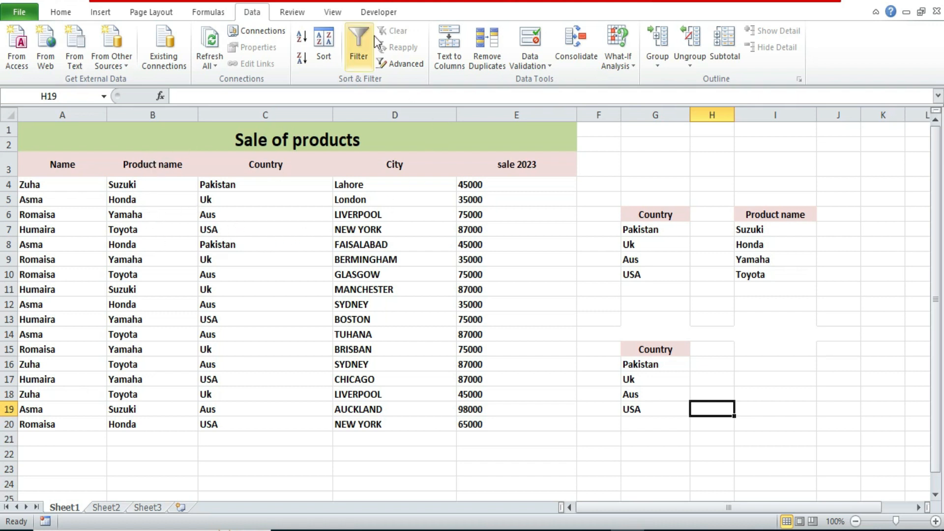
Step: Copy only the unique records of the Product name column, B3:B20, to cell I15 with an advanced filter
{"action": "left_click", "coordinate": [391, 64]}
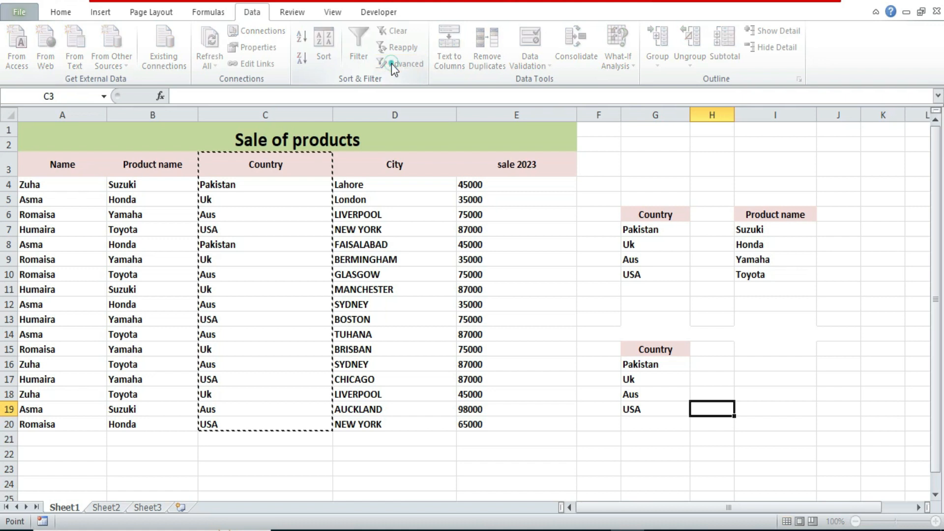
{"action": "left_click_drag", "start_coordinate": [140, 164], "coordinate": [121, 424]}
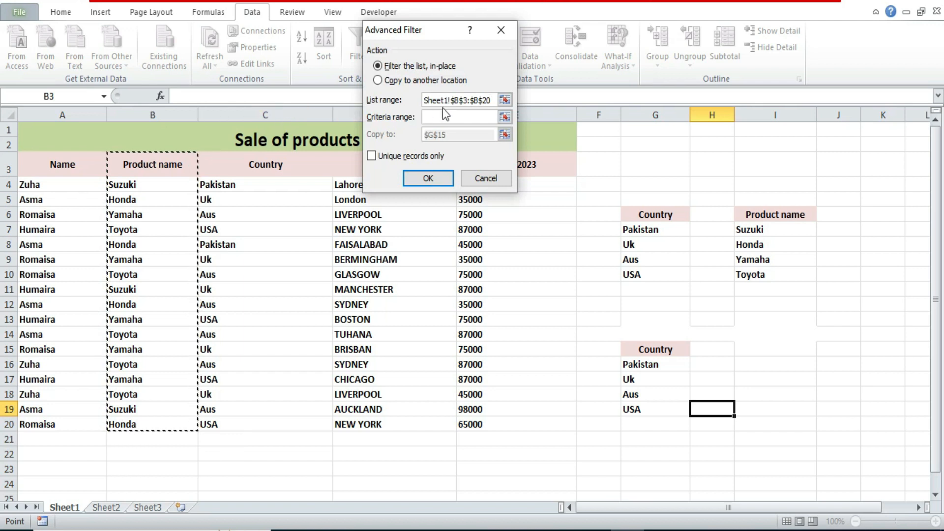
{"action": "left_click", "coordinate": [378, 81]}
{"action": "left_click", "coordinate": [445, 135]}
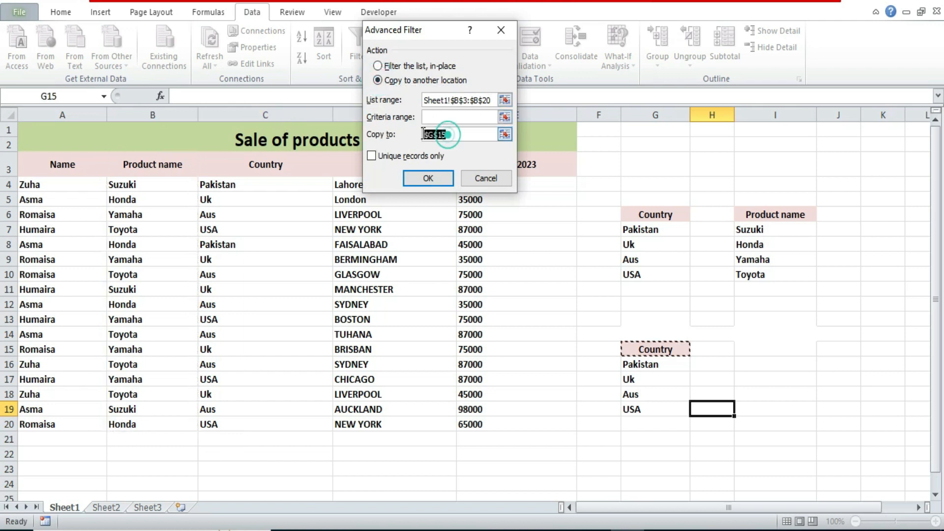
{"action": "left_click", "coordinate": [786, 350]}
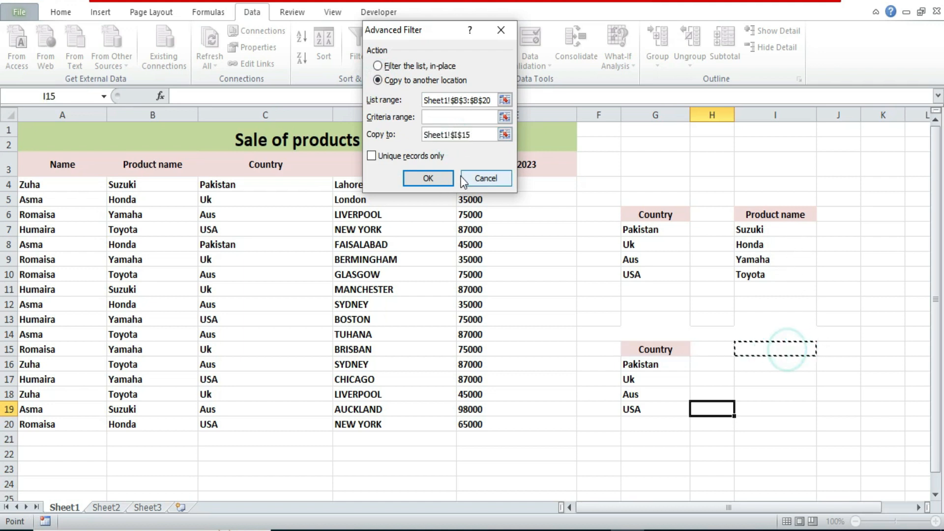
{"action": "left_click", "coordinate": [371, 157]}
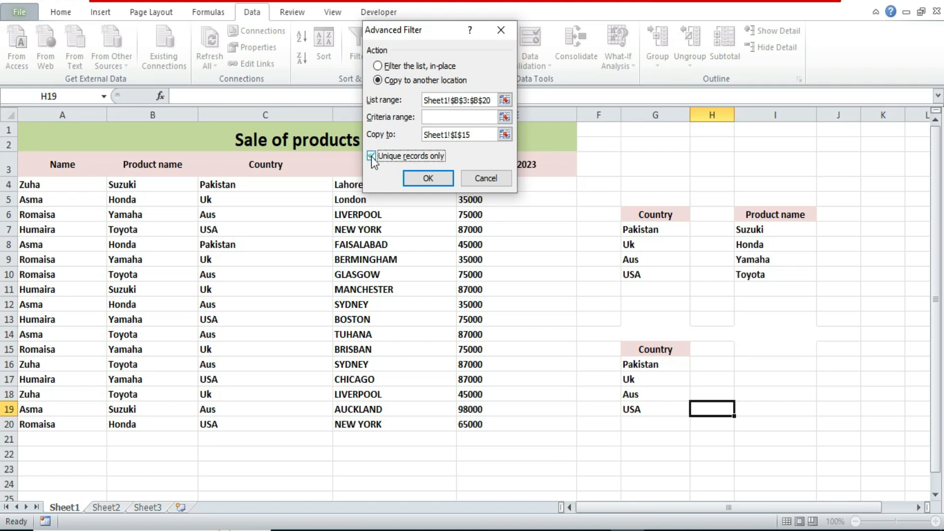
{"action": "left_click", "coordinate": [428, 178]}
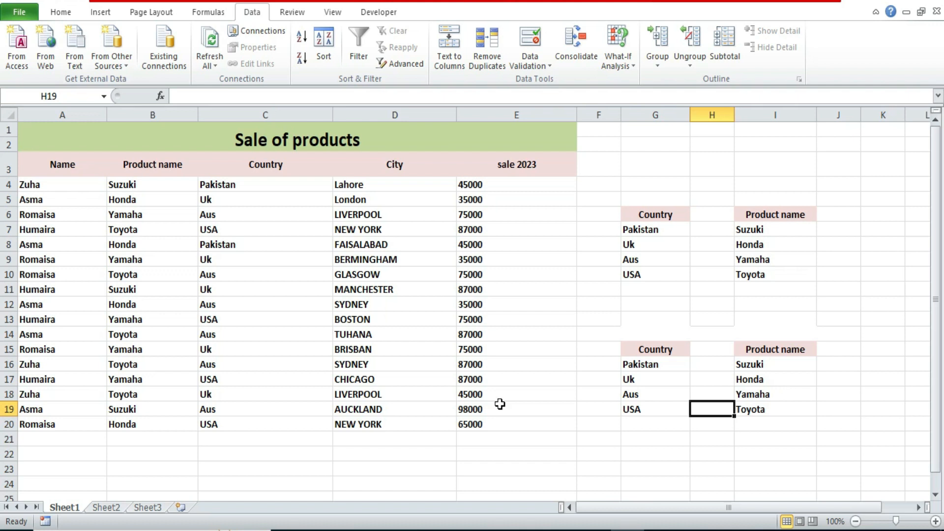
Step: Start a data validation rule for cell O5 under the COUNTARY heading on Sheet3, allowing a List
{"action": "left_click", "coordinate": [148, 508]}
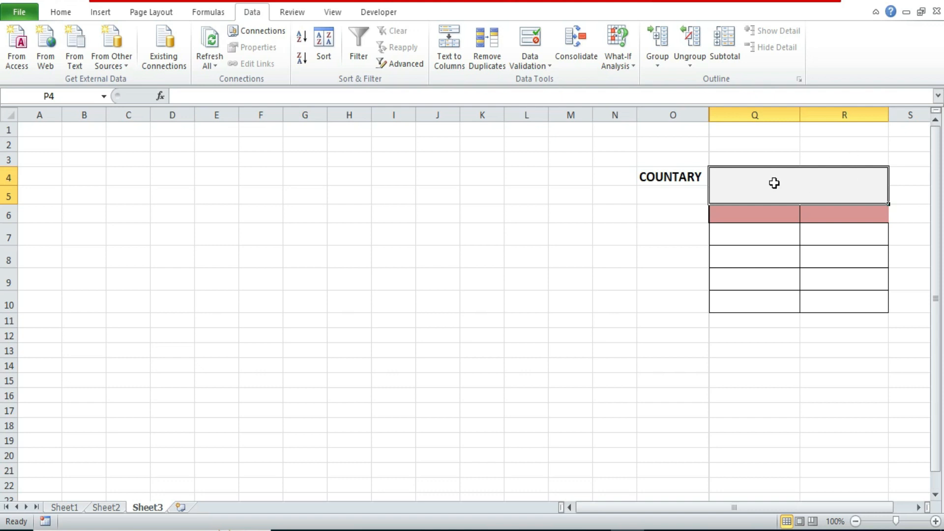
{"action": "left_click", "coordinate": [672, 196]}
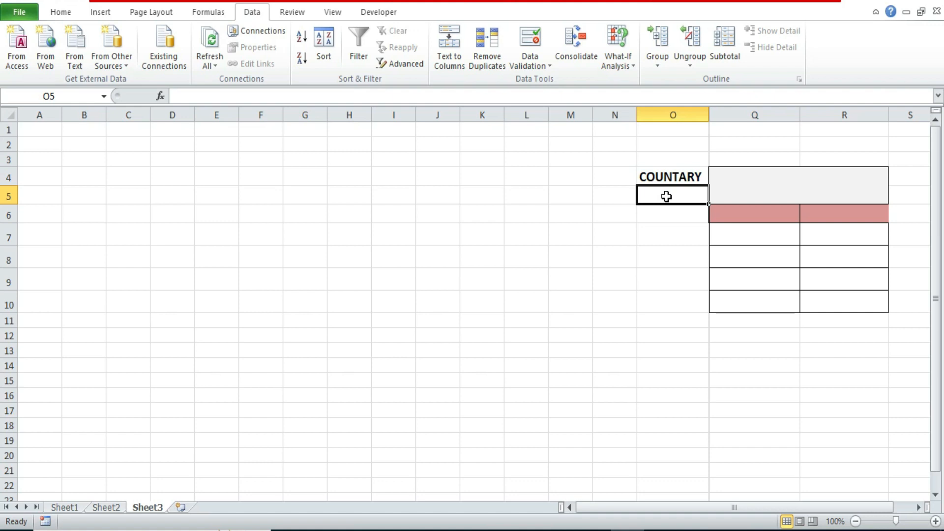
{"action": "left_click", "coordinate": [254, 14]}
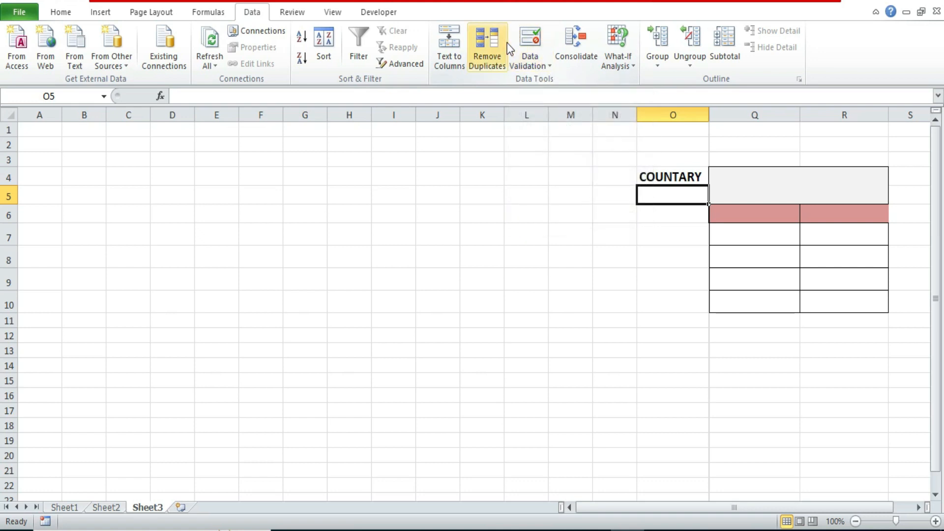
{"action": "left_click", "coordinate": [549, 69]}
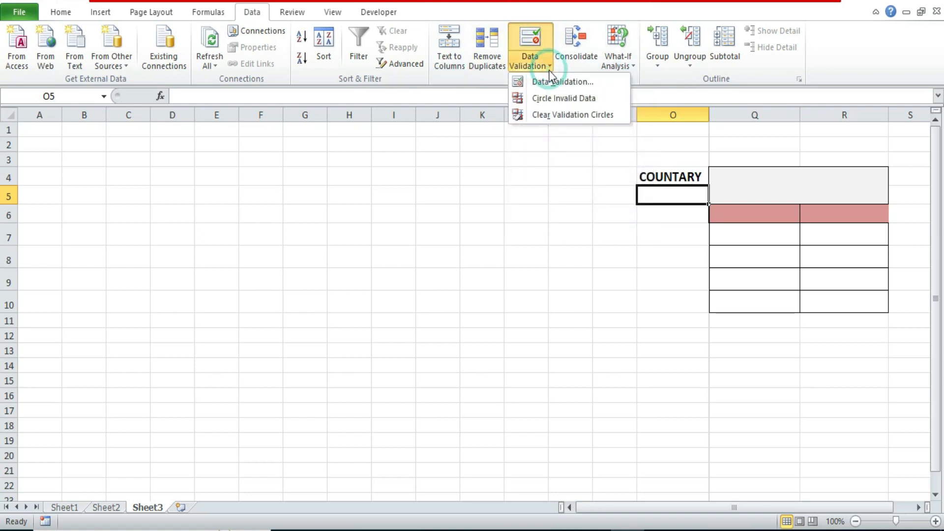
{"action": "left_click", "coordinate": [551, 83]}
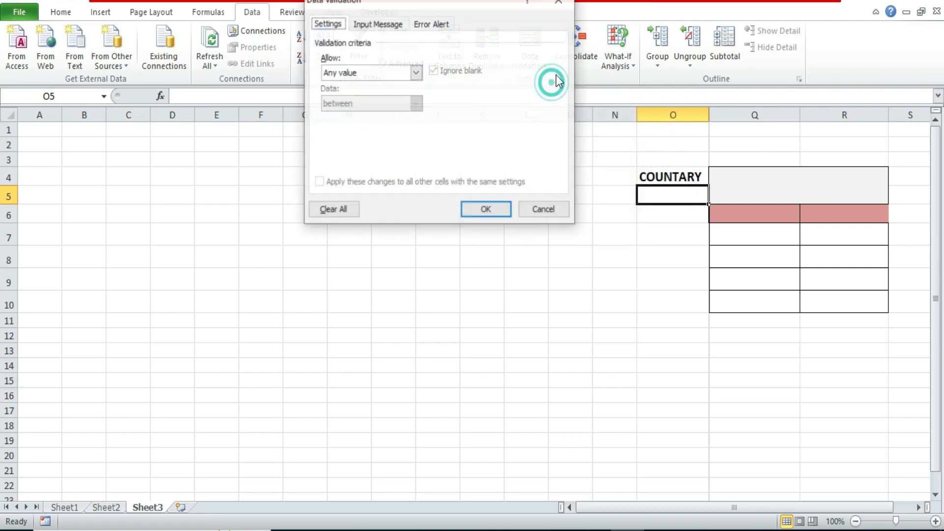
{"action": "left_click", "coordinate": [415, 73]}
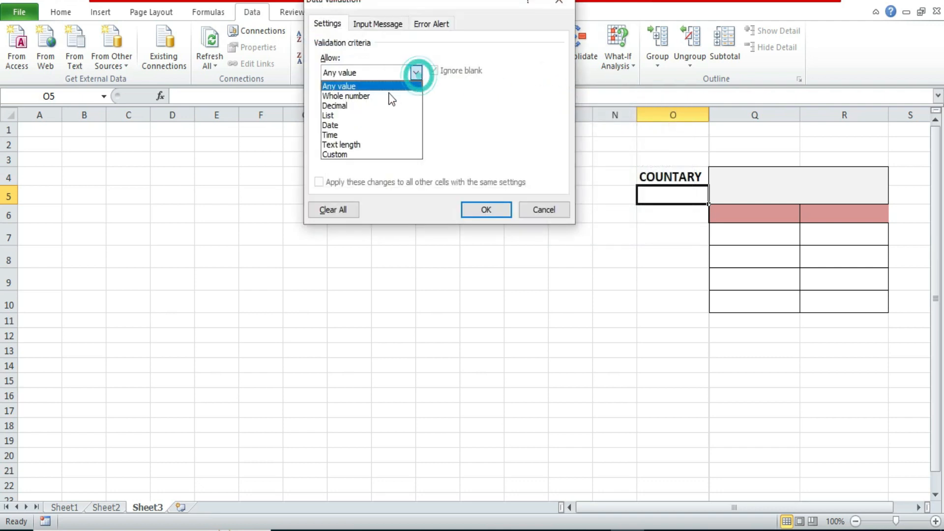
{"action": "left_click", "coordinate": [331, 116]}
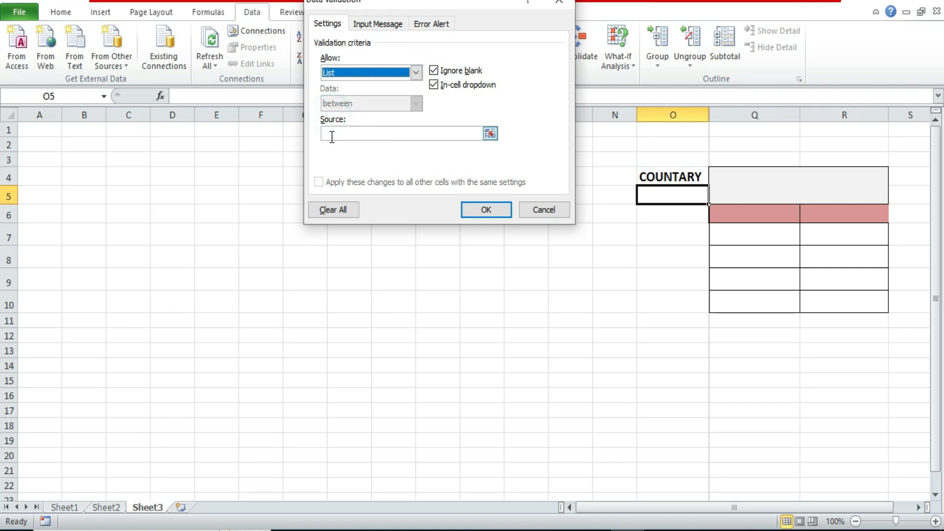
Step: Set the validation list source to =Sheet1!$G$16:$G$19, apply the rule, and choose Aus in O5
{"action": "left_click", "coordinate": [491, 134]}
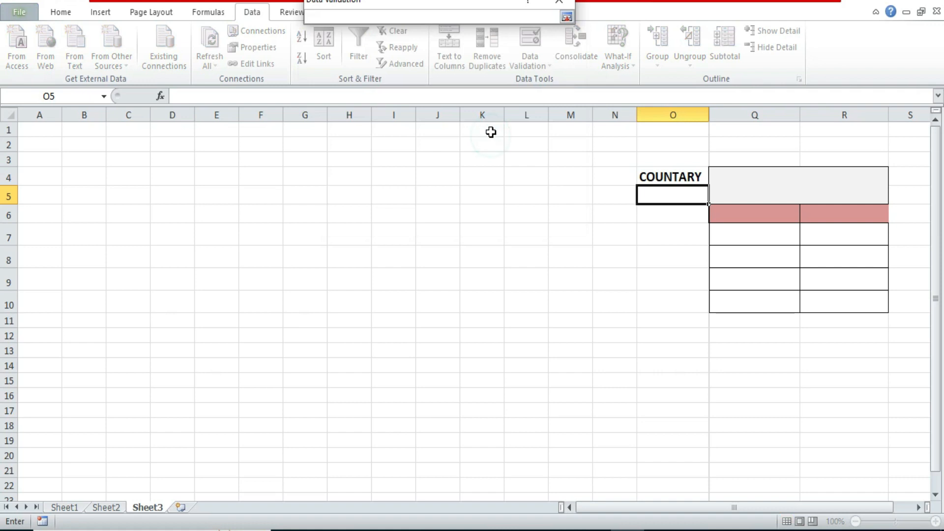
{"action": "left_click", "coordinate": [63, 508]}
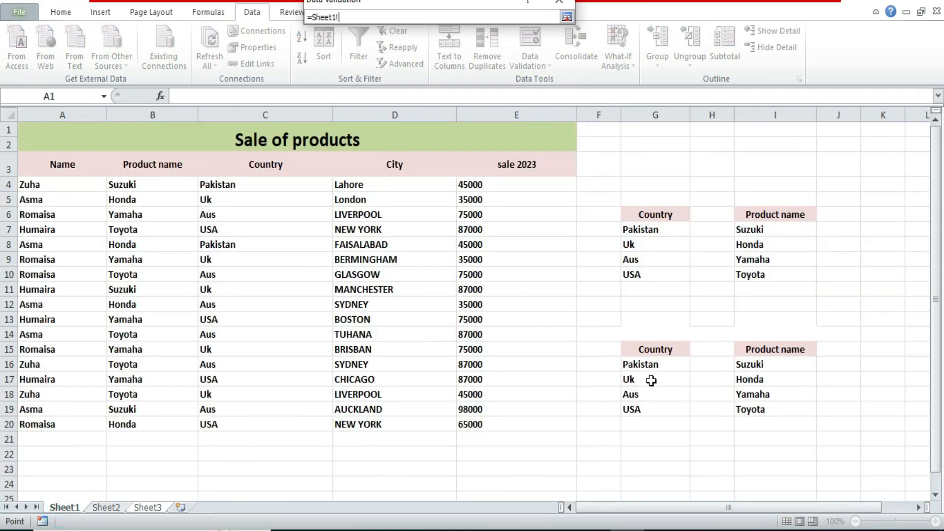
{"action": "left_click_drag", "start_coordinate": [625, 364], "coordinate": [651, 404]}
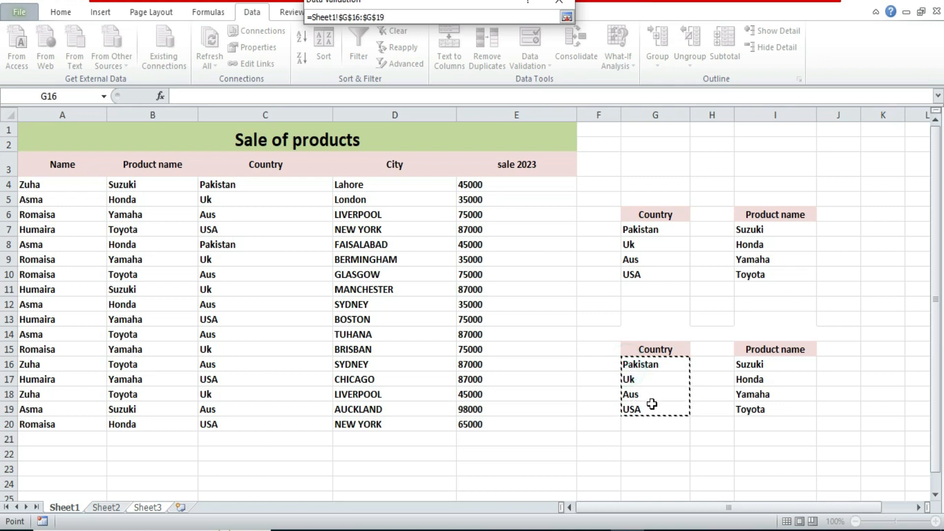
{"action": "key", "text": "Return"}
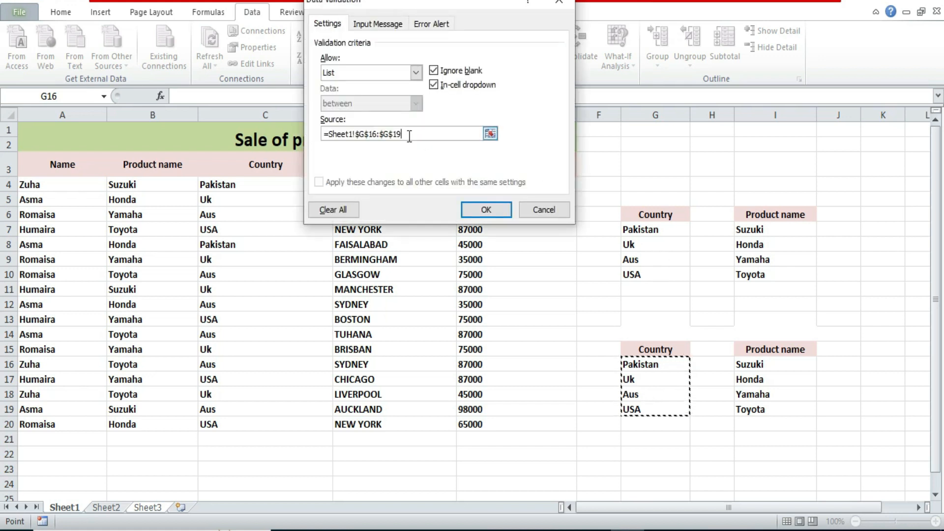
{"action": "left_click", "coordinate": [491, 209]}
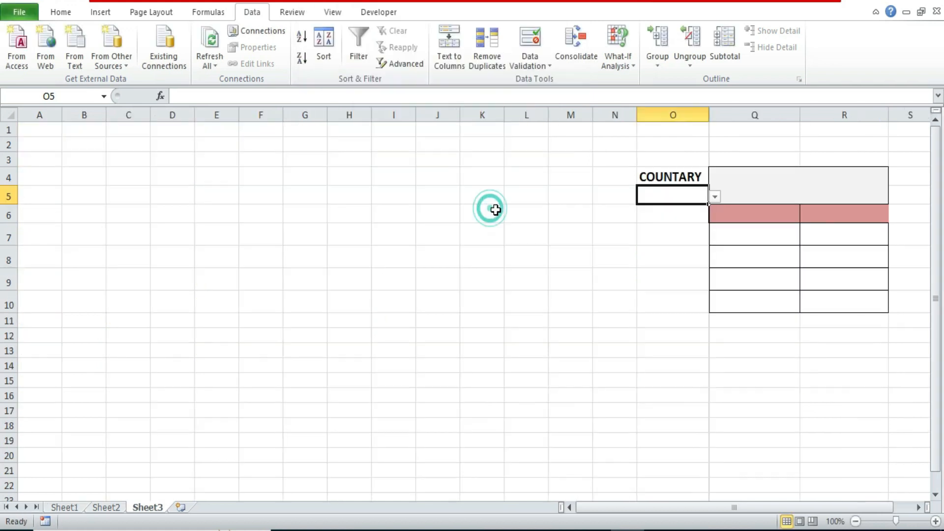
{"action": "left_click", "coordinate": [714, 196]}
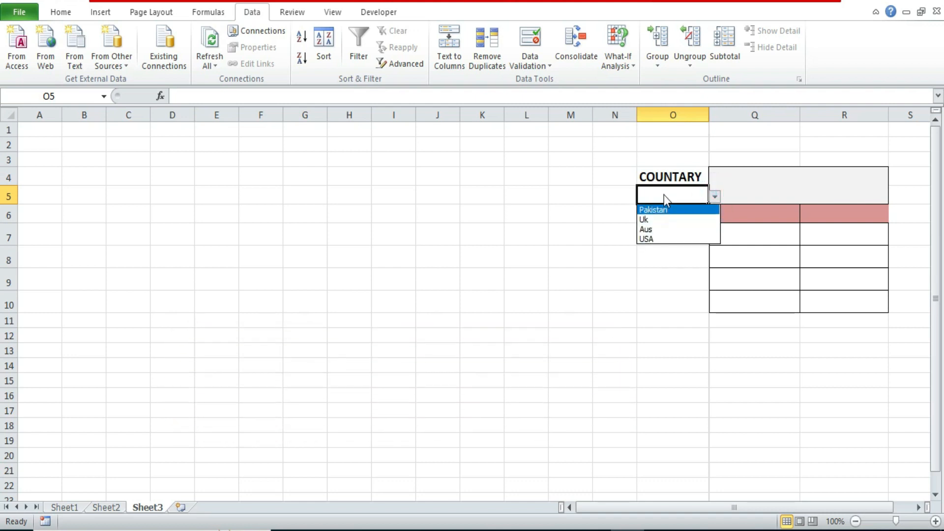
{"action": "left_click", "coordinate": [652, 229]}
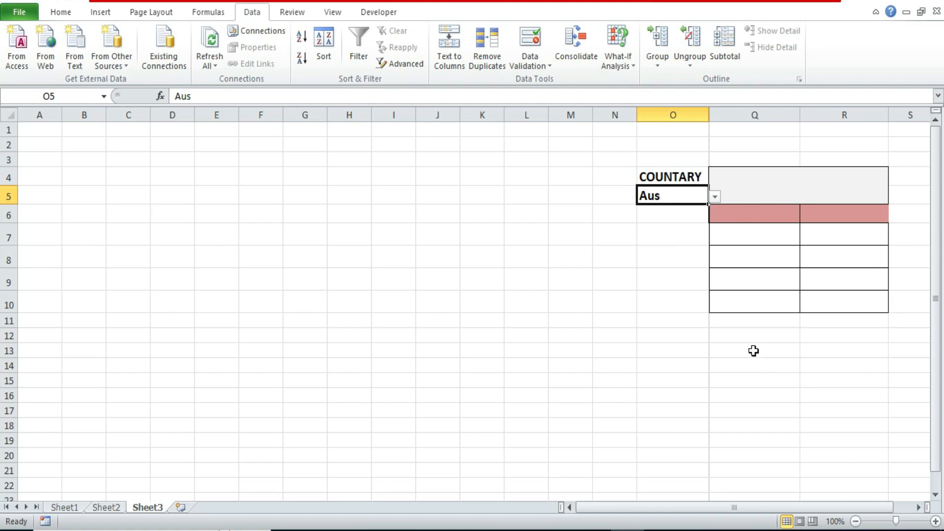
{"action": "left_click", "coordinate": [63, 508]}
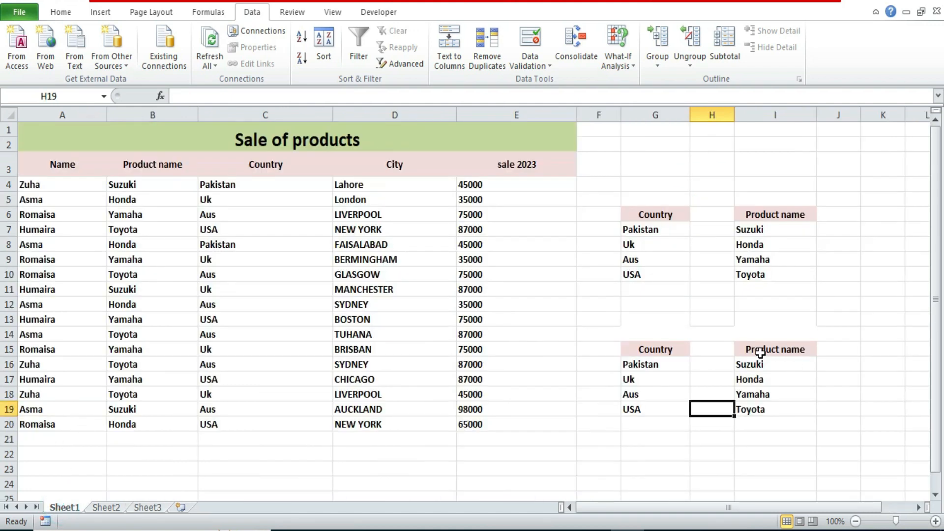
{"action": "left_click_drag", "start_coordinate": [755, 364], "coordinate": [758, 406]}
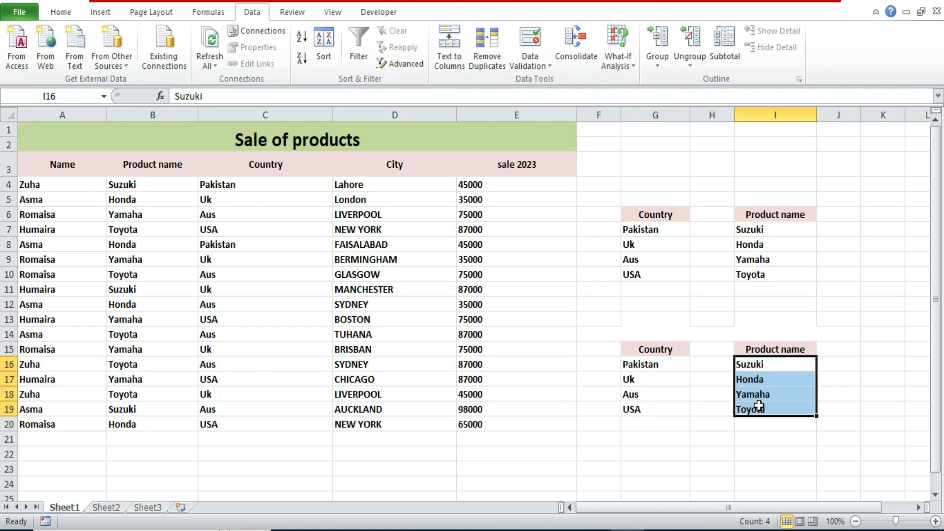
{"action": "left_click", "coordinate": [140, 509]}
{"action": "left_click", "coordinate": [753, 231]}
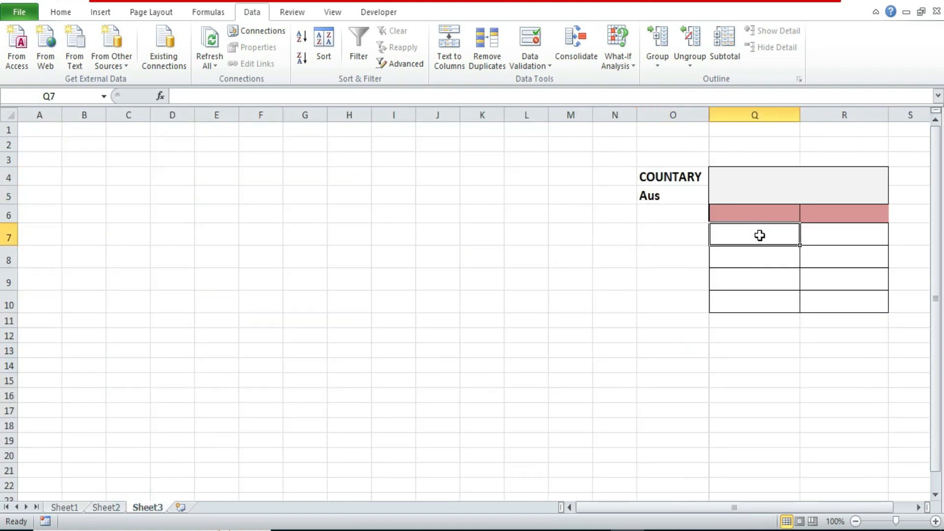
{"action": "right_click", "coordinate": [765, 242]}
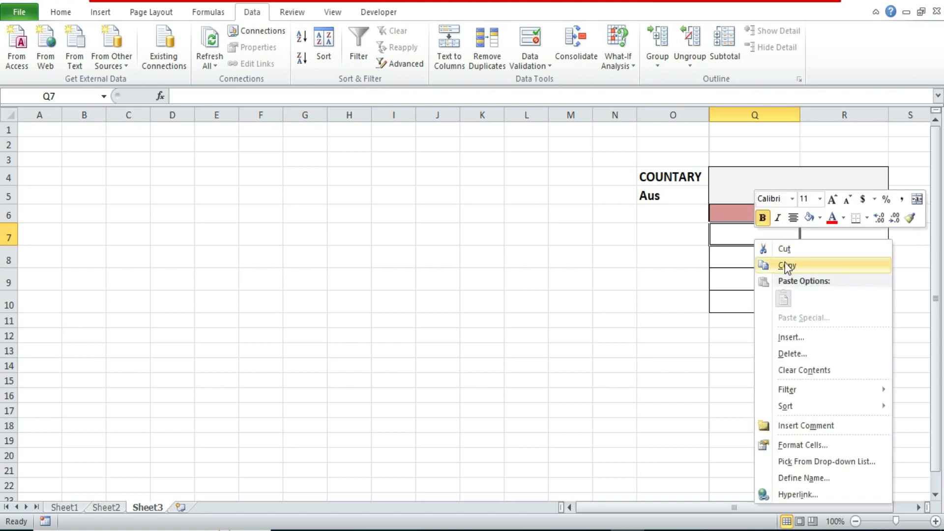
Step: Copy the unique product names in Sheet1's I16:I19 and paste them into Sheet3 starting at cell Q7
{"action": "left_click", "coordinate": [76, 509]}
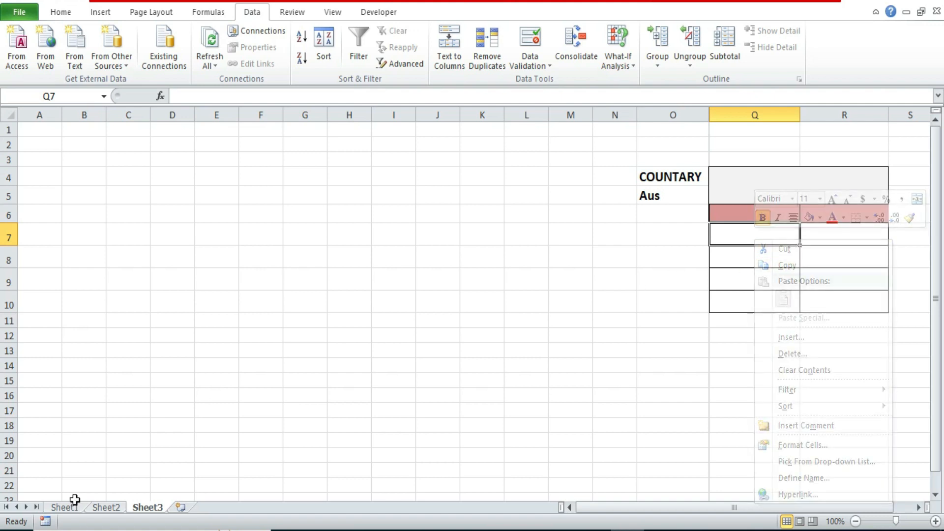
{"action": "left_click_drag", "start_coordinate": [760, 364], "coordinate": [759, 406]}
{"action": "key", "text": "ctrl+c"}
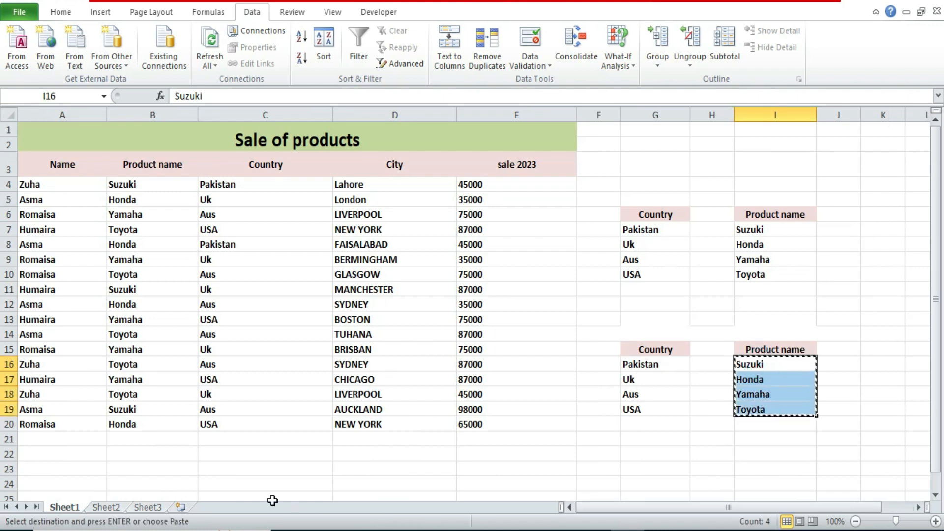
{"action": "left_click", "coordinate": [140, 510]}
{"action": "left_click", "coordinate": [730, 236]}
{"action": "key", "text": "ctrl+v"}
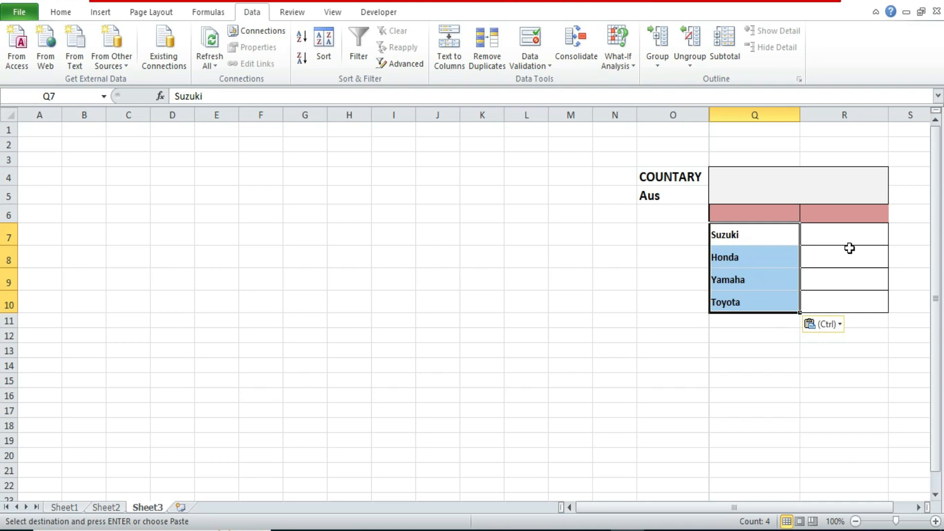
Step: Start a SUMIFS formula in Sheet3's cell R7 with Sheet1!E4:E20 as the sum range
{"action": "left_click", "coordinate": [837, 237]}
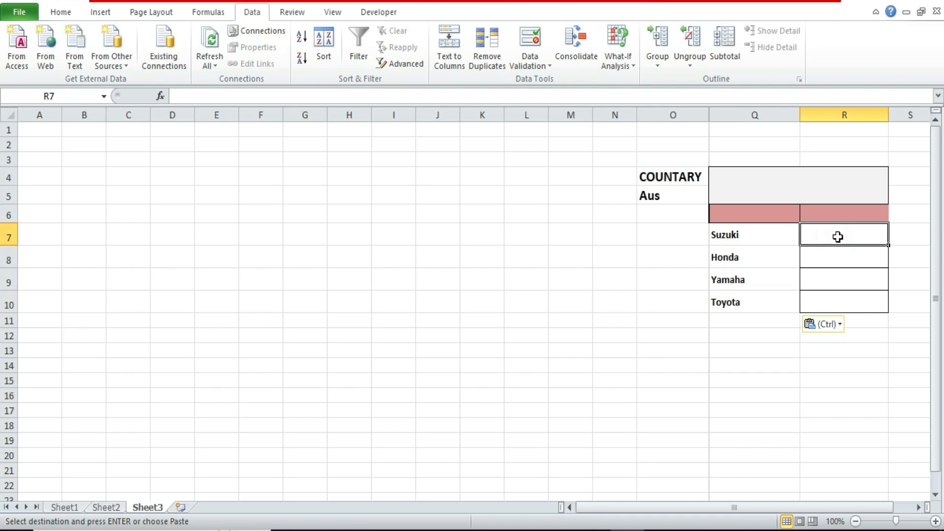
{"action": "type", "text": "="}
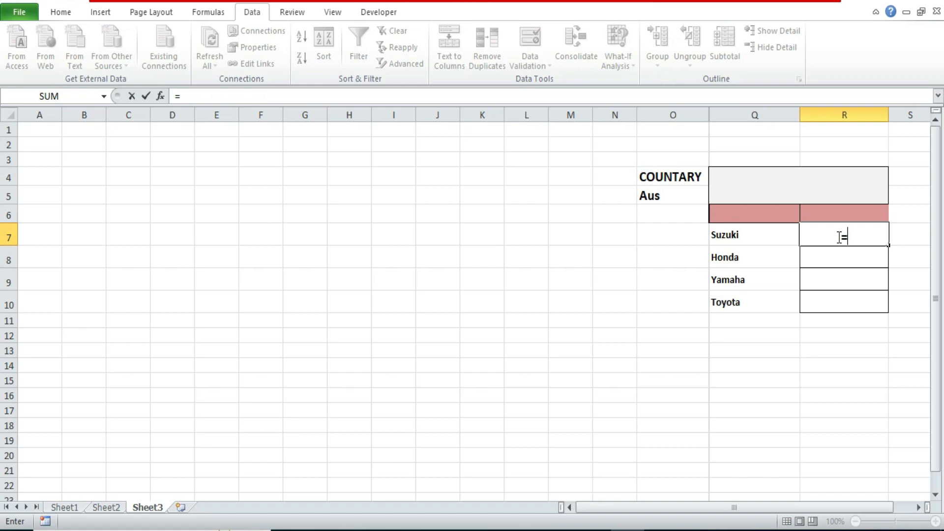
{"action": "type", "text": "sumifs"}
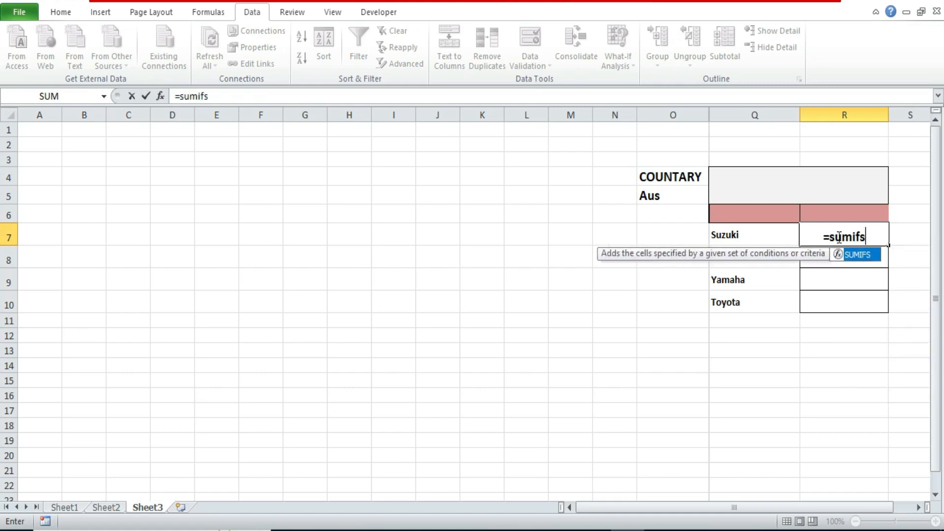
{"action": "type", "text": "("}
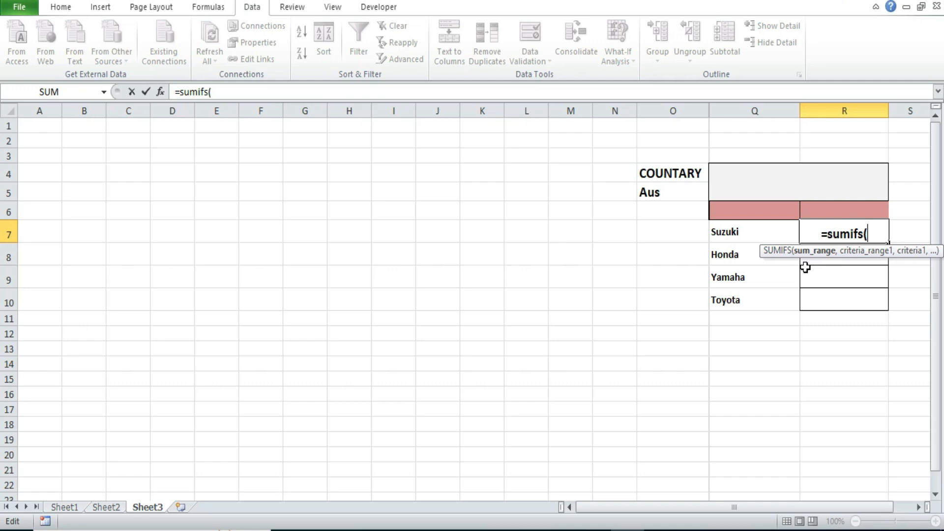
{"action": "left_click", "coordinate": [60, 507]}
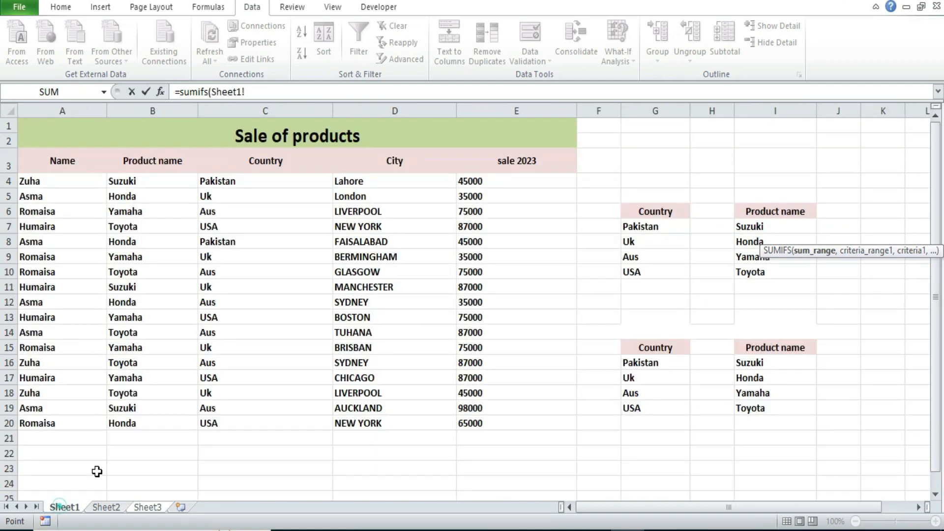
{"action": "left_click", "coordinate": [479, 181]}
{"action": "left_click_drag", "start_coordinate": [479, 181], "coordinate": [475, 422]}
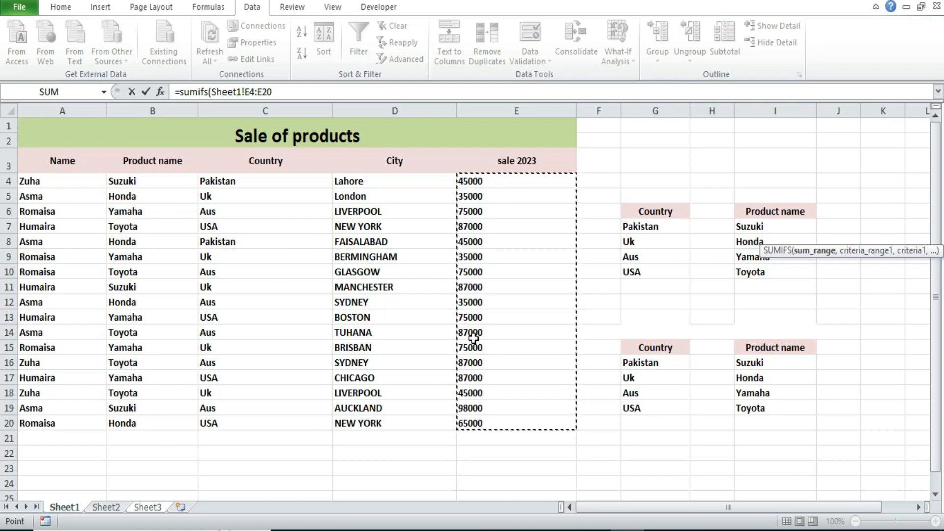
{"action": "type", "text": ","}
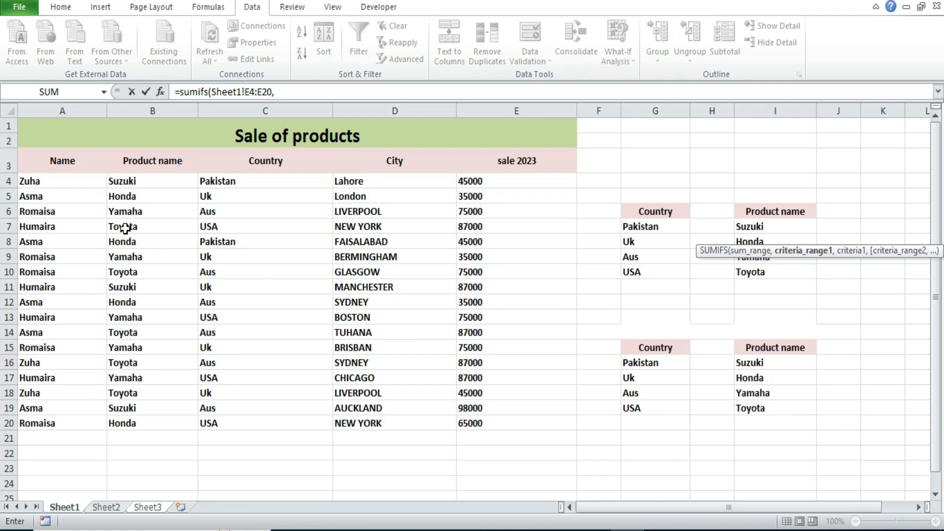
Step: Add Sheet1!C4:C20 as the formula's first criteria range, with the absolute reference Sheet3!$O$5 as its criterion
{"action": "left_click_drag", "start_coordinate": [242, 180], "coordinate": [230, 410]}
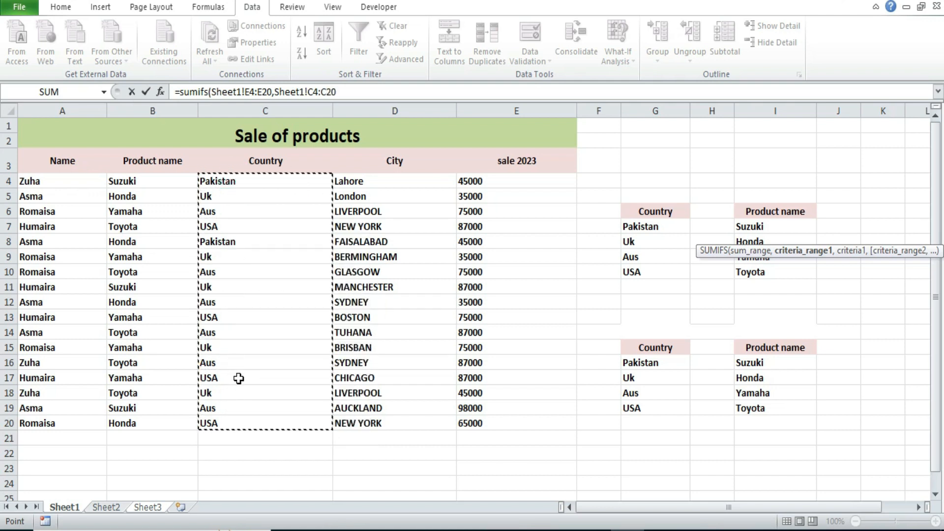
{"action": "type", "text": ","}
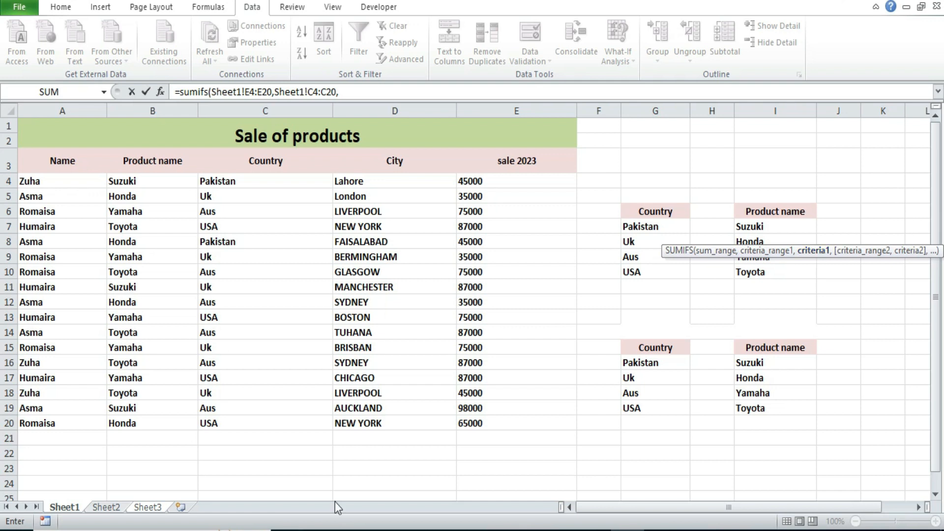
{"action": "left_click", "coordinate": [142, 509]}
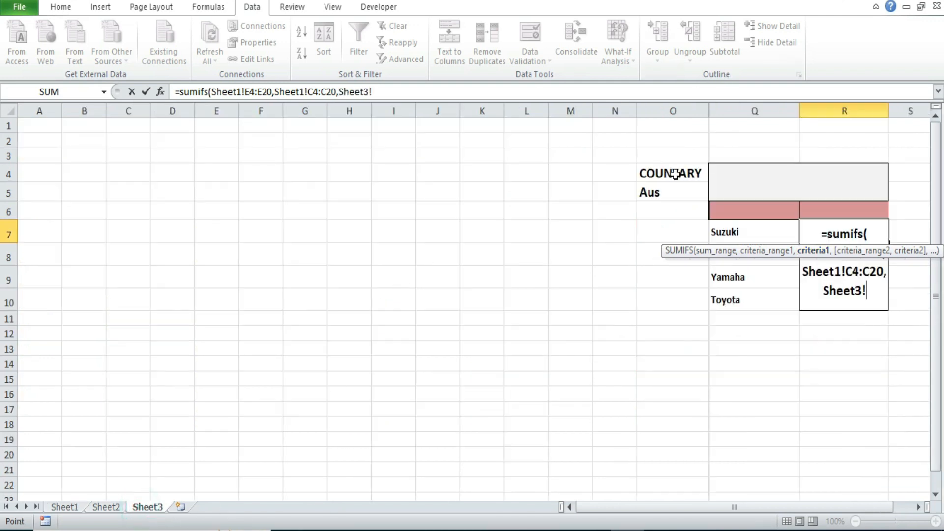
{"action": "left_click", "coordinate": [668, 193]}
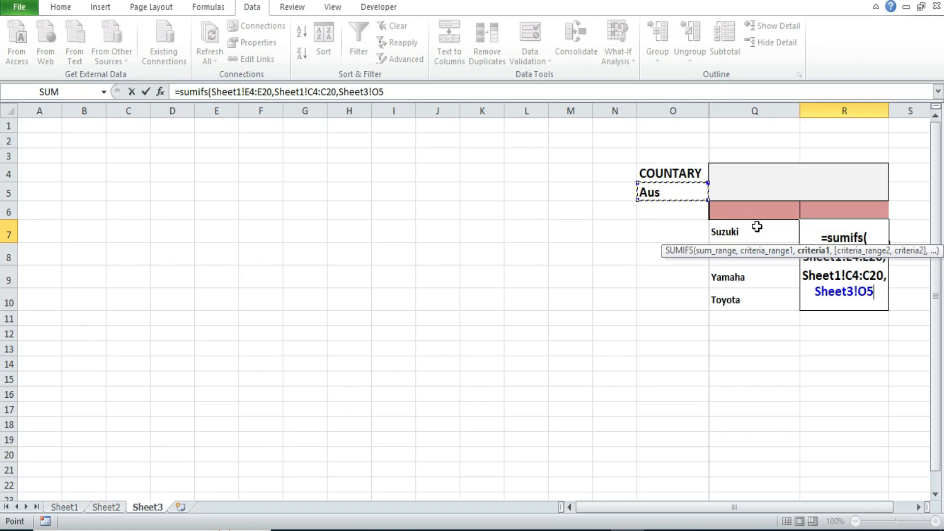
{"action": "key", "text": "F4"}
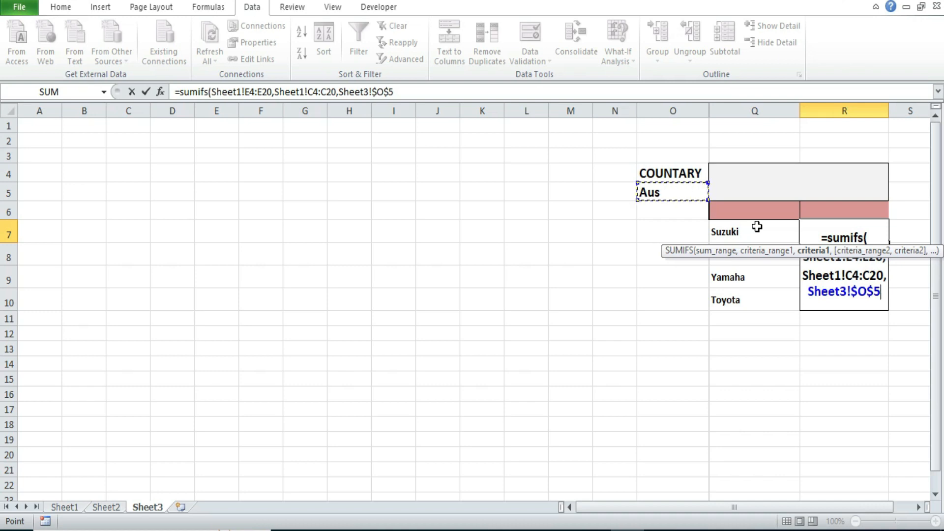
{"action": "type", "text": ","}
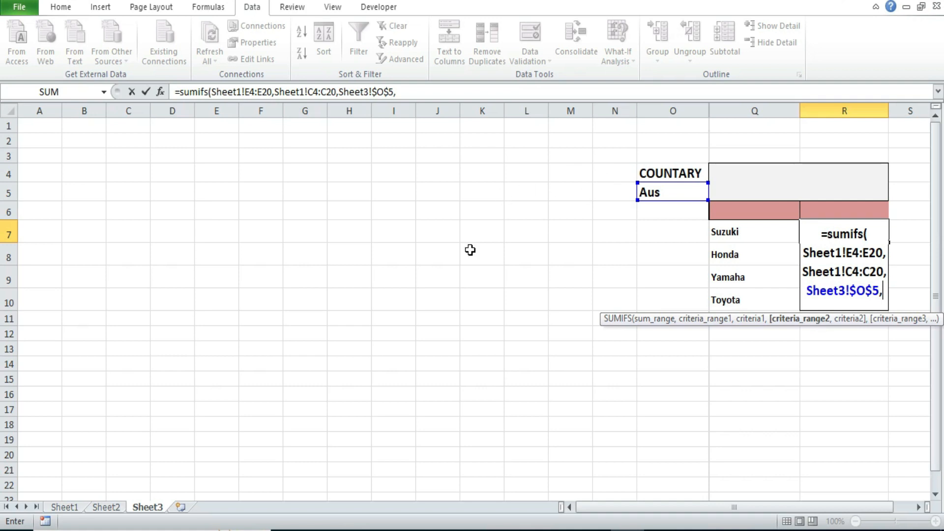
Step: Complete the SUMIFS formula with criteria range Sheet1!B4:B20 and criterion Sheet3!Q7, and fill it down from R7 to R10
{"action": "left_click", "coordinate": [68, 507]}
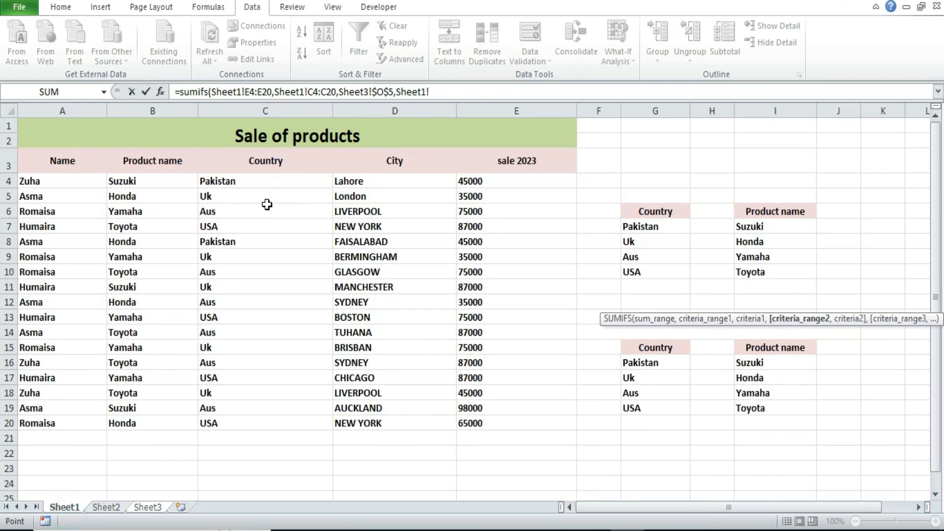
{"action": "left_click_drag", "start_coordinate": [145, 183], "coordinate": [131, 423]}
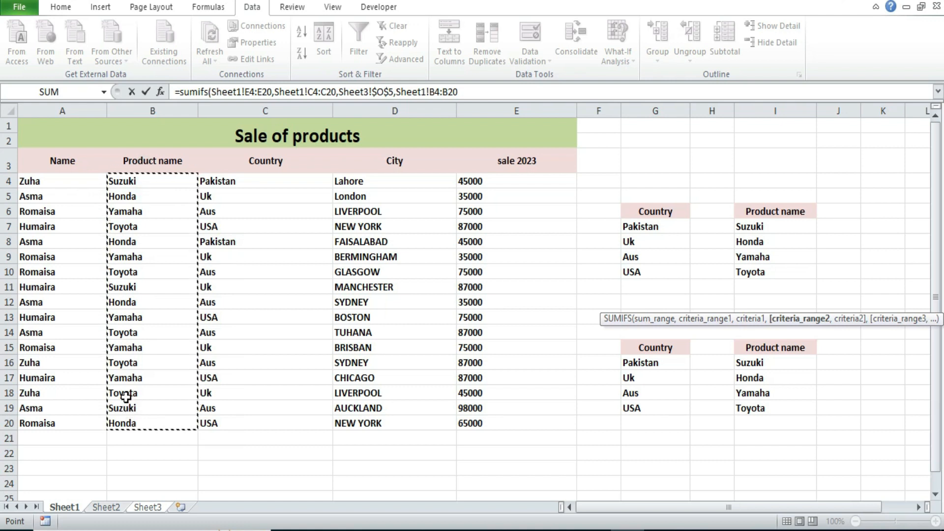
{"action": "type", "text": ","}
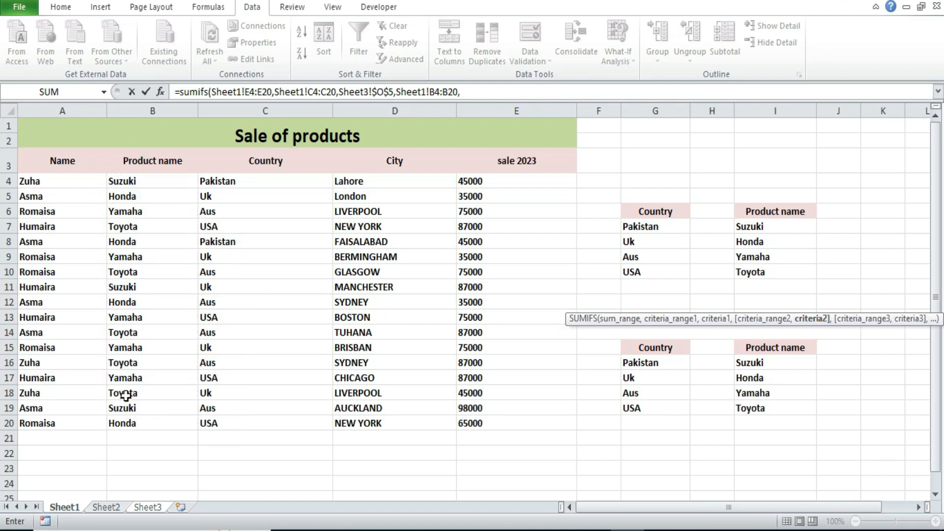
{"action": "left_click", "coordinate": [147, 508]}
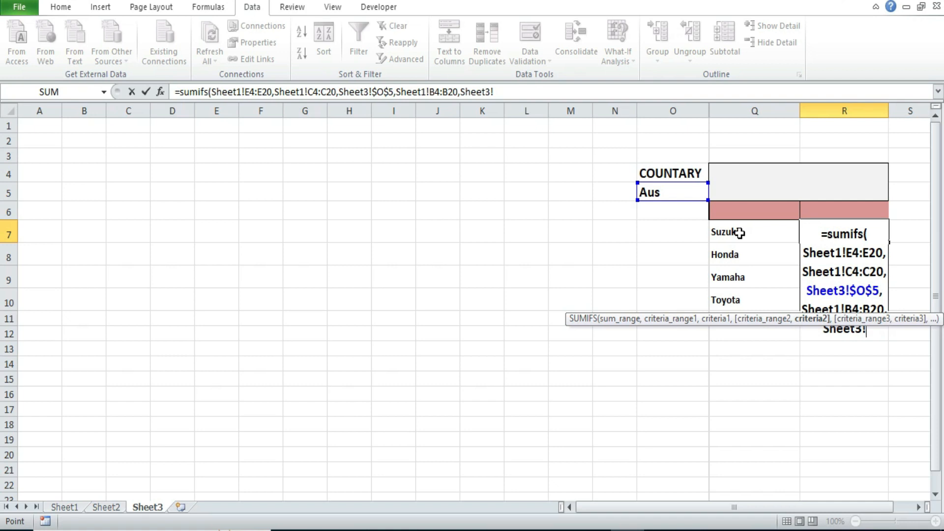
{"action": "left_click", "coordinate": [740, 233]}
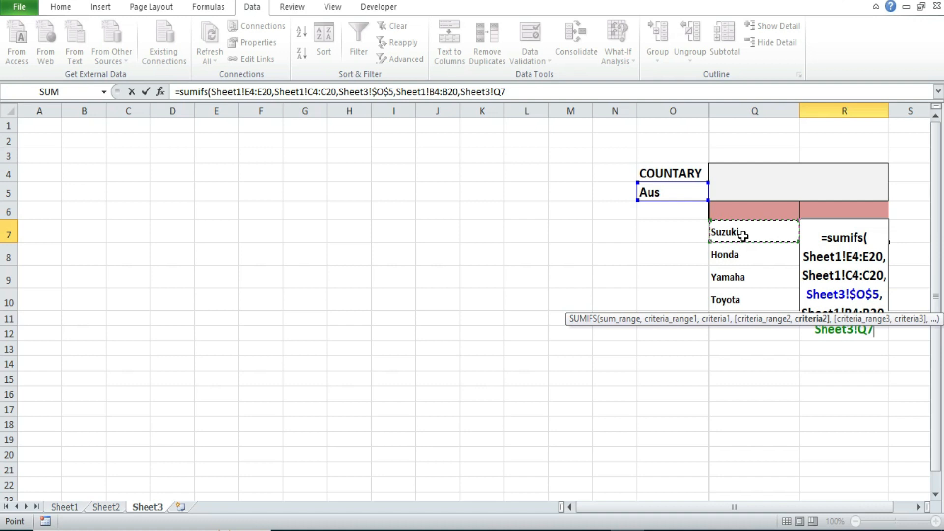
{"action": "type", "text": ")"}
{"action": "key", "text": "Return"}
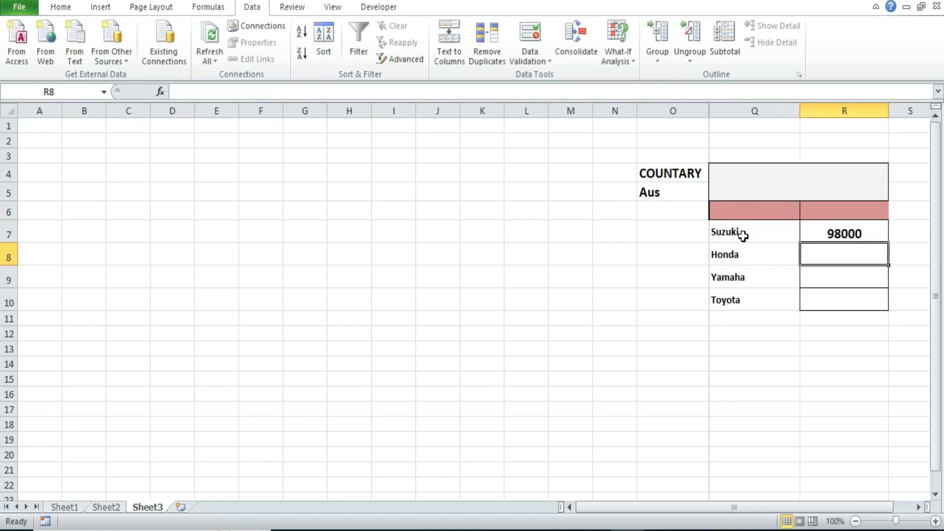
{"action": "left_click", "coordinate": [839, 234]}
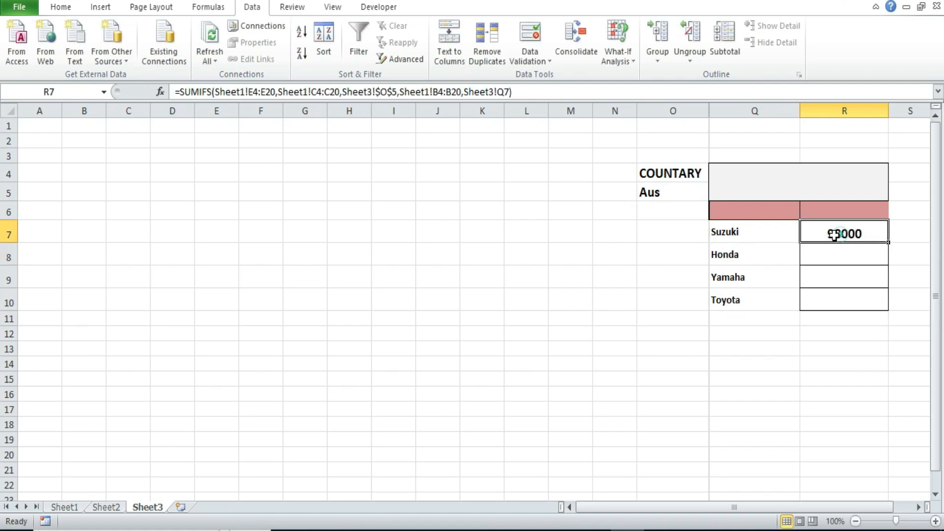
{"action": "double_click", "coordinate": [890, 243]}
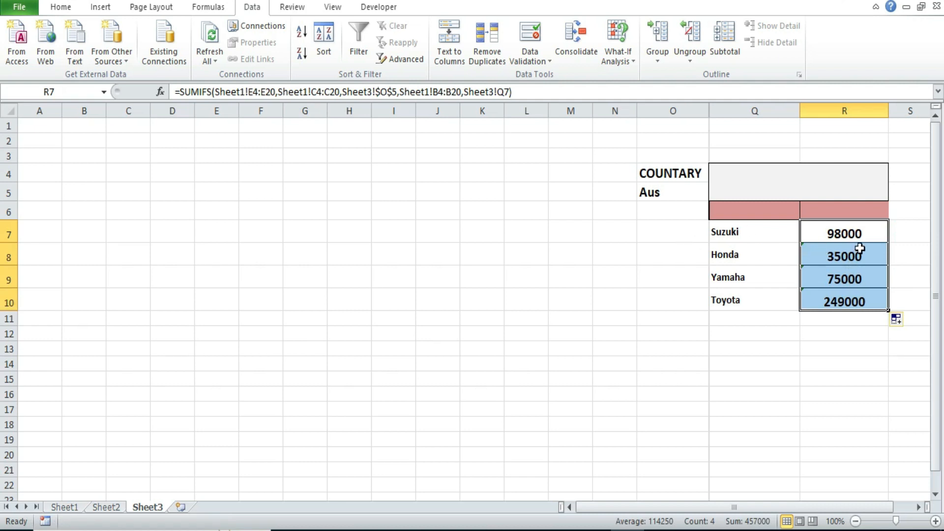
Step: Enter the headings PRODUCTS in Q6 and SALE in R6 above the summary table
{"action": "left_click", "coordinate": [747, 211]}
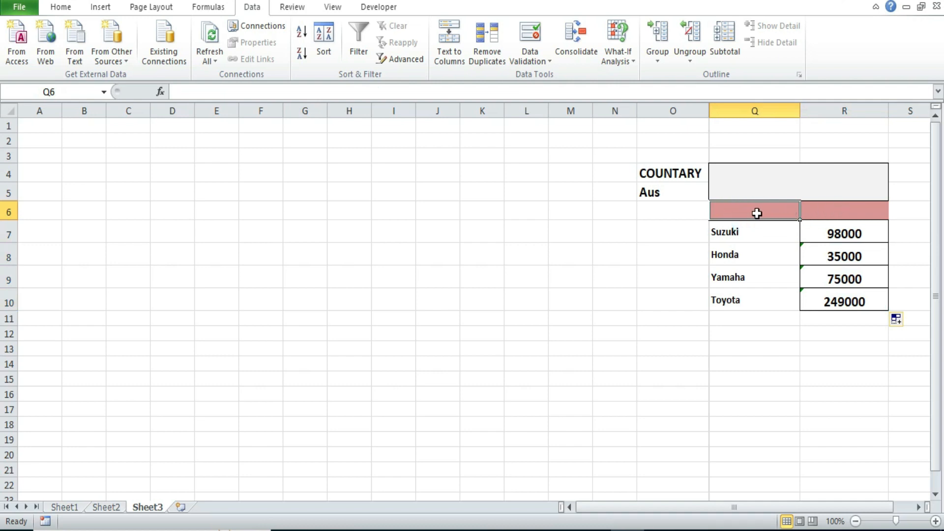
{"action": "type", "text": "PRODUCTS"}
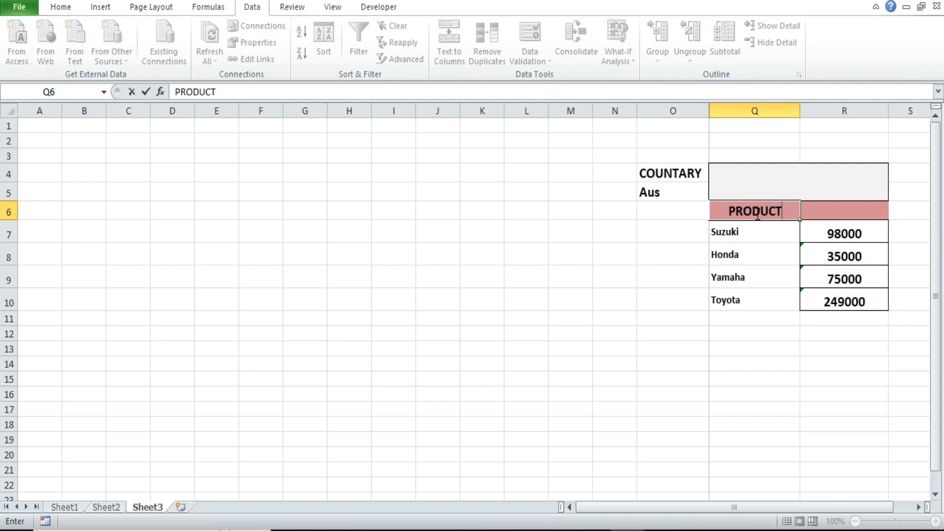
{"action": "left_click", "coordinate": [842, 210]}
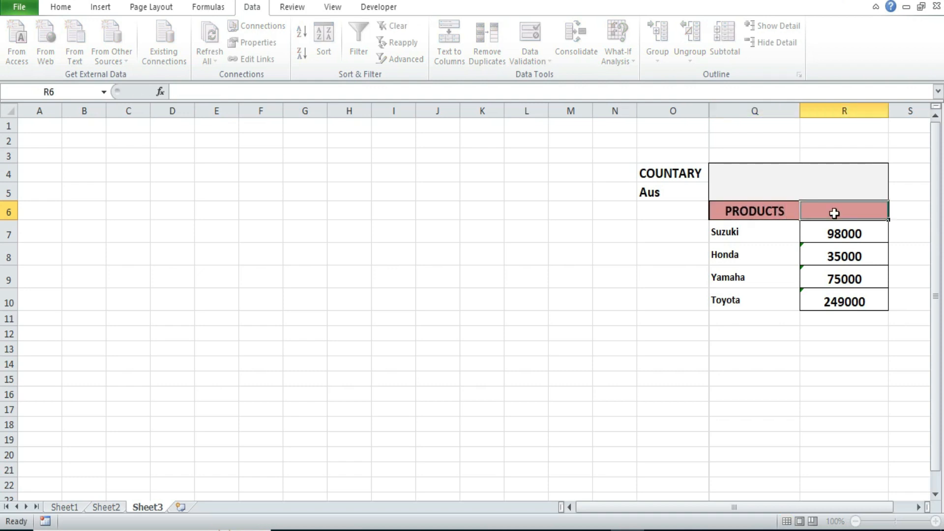
{"action": "type", "text": "SALE"}
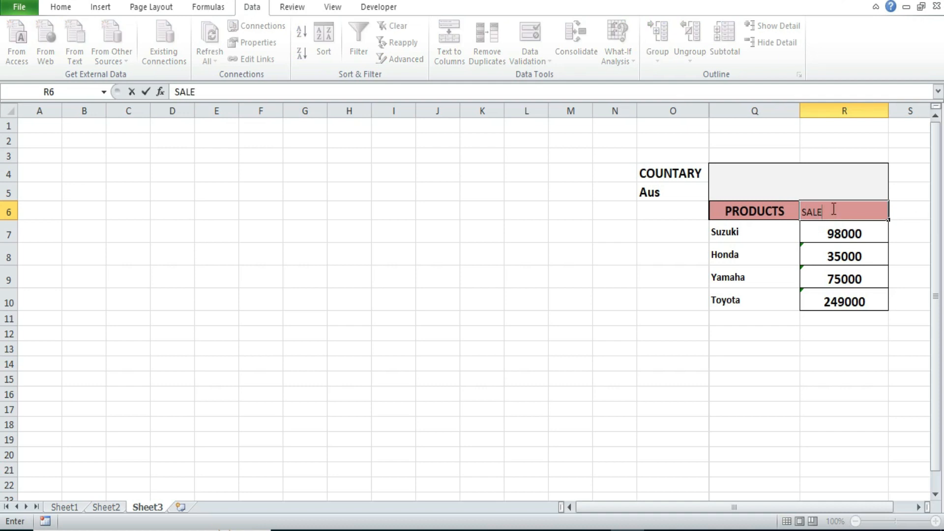
Step: Make the SALE heading in R6 bold and try to centre it
{"action": "double_click", "coordinate": [830, 210]}
{"action": "left_click", "coordinate": [66, 7]}
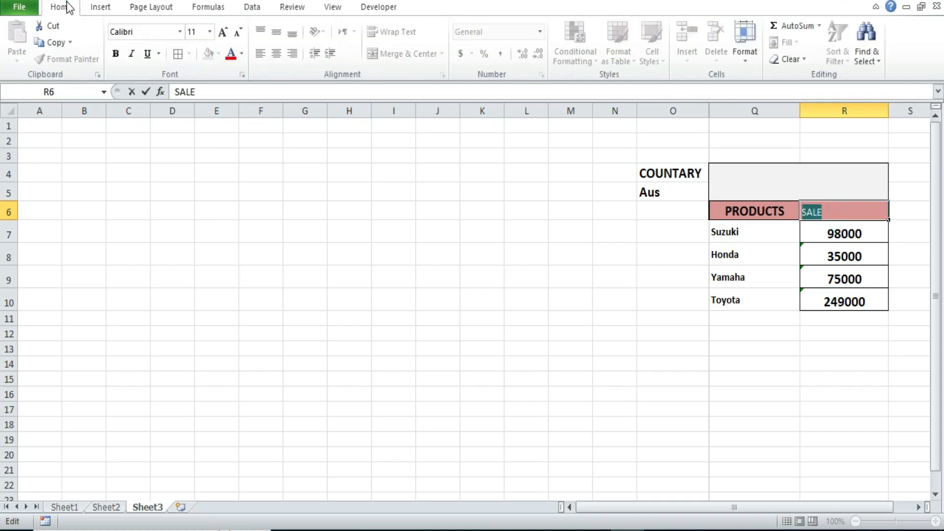
{"action": "left_click", "coordinate": [120, 53]}
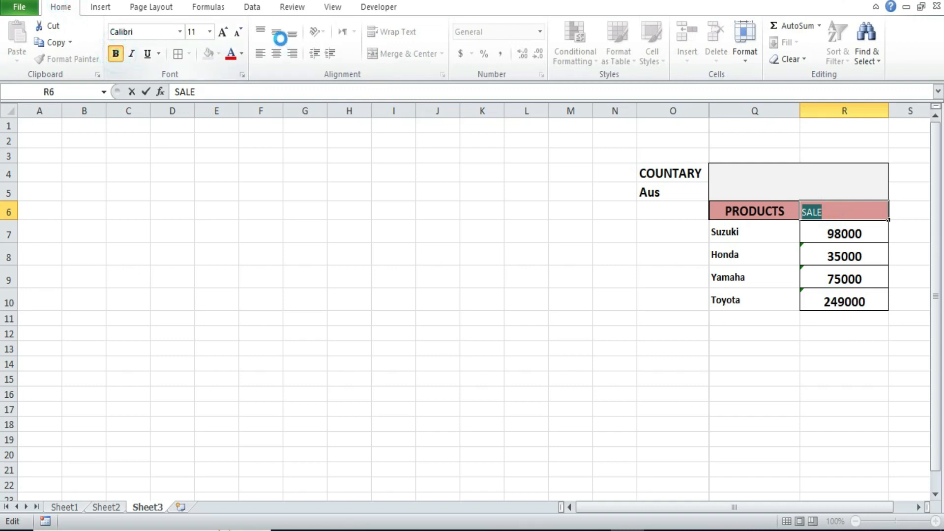
{"action": "left_click", "coordinate": [275, 54]}
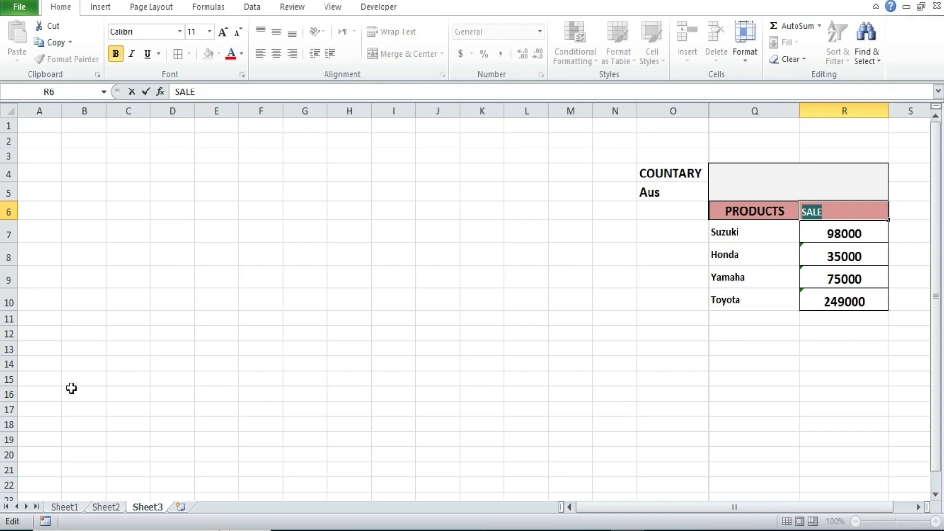
Step: Insert a 2-D clustered column chart on Sheet3, starting from the blank range C4:J16
{"action": "left_click_drag", "start_coordinate": [142, 175], "coordinate": [436, 394]}
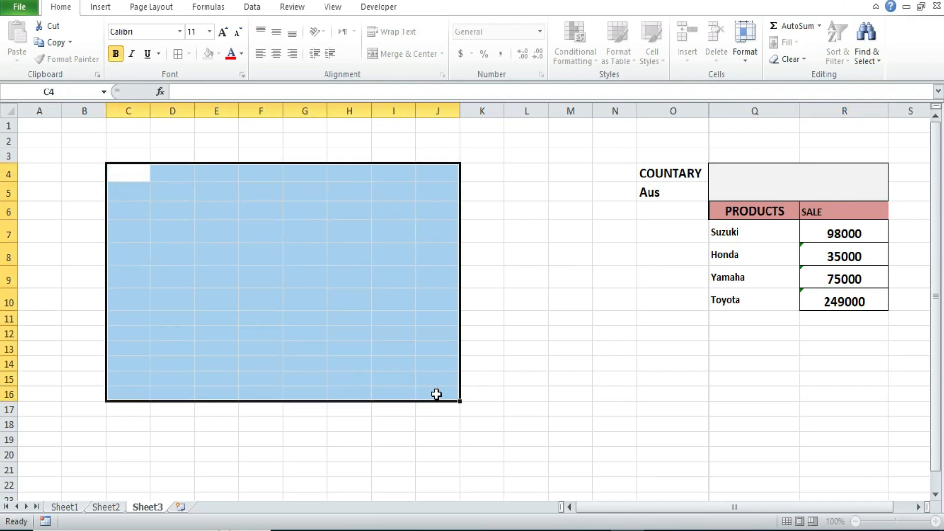
{"action": "left_click", "coordinate": [104, 10]}
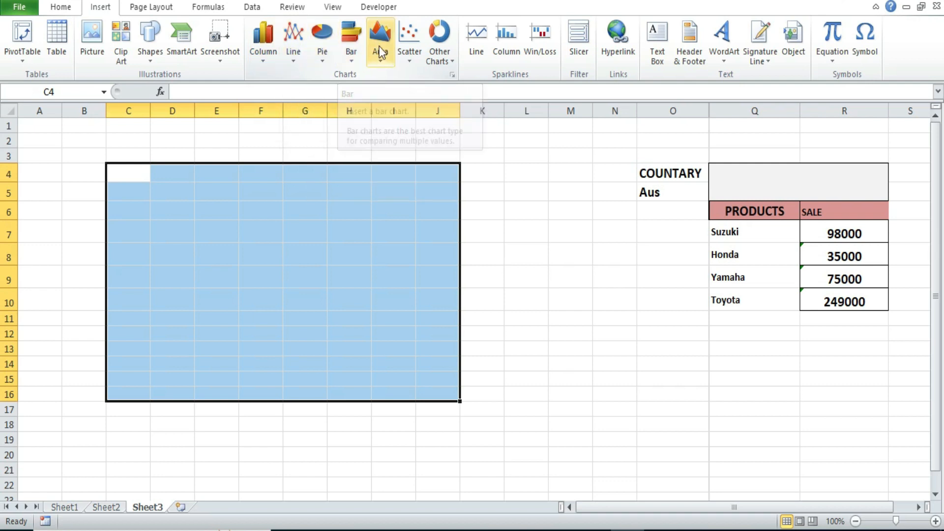
{"action": "left_click", "coordinate": [265, 61]}
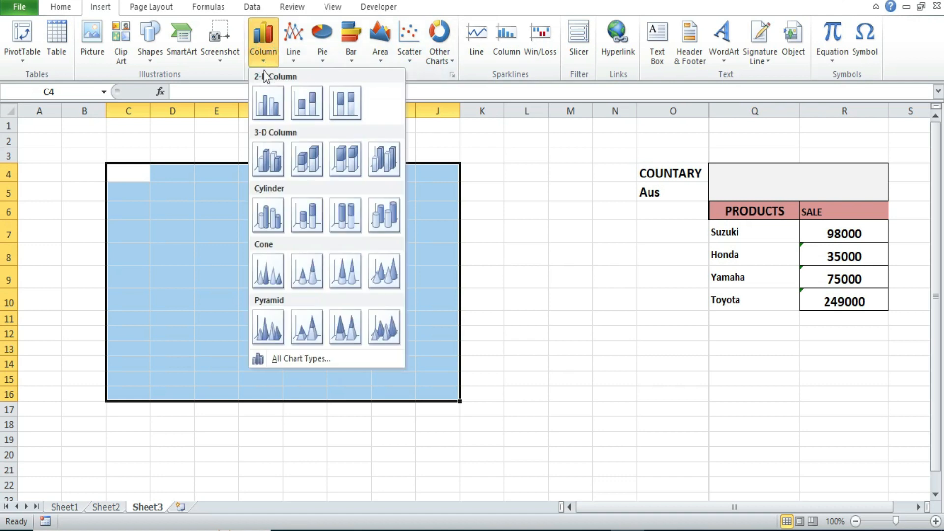
{"action": "left_click", "coordinate": [270, 103]}
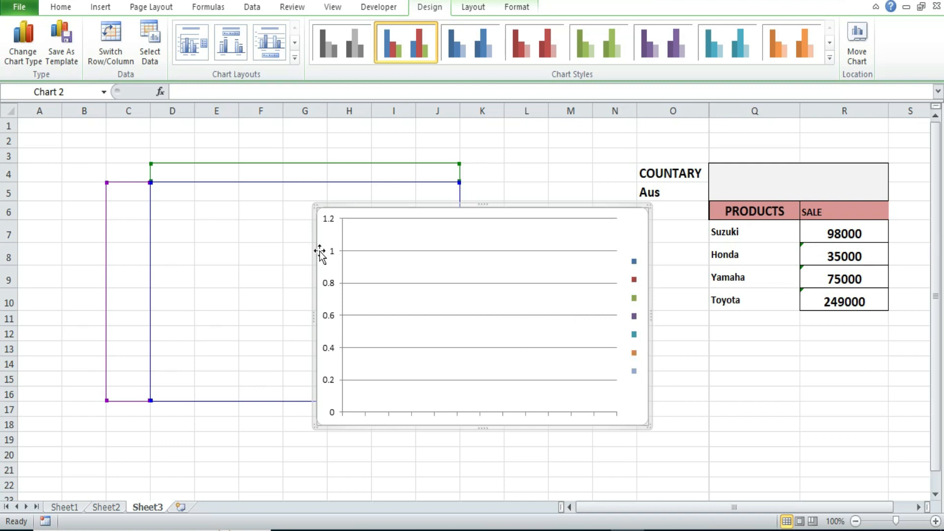
Step: Set the chart's data range to Sheet3!$Q$7:$R$10 and move the chart so its upper-left corner sits at about cell D5
{"action": "right_click", "coordinate": [397, 267]}
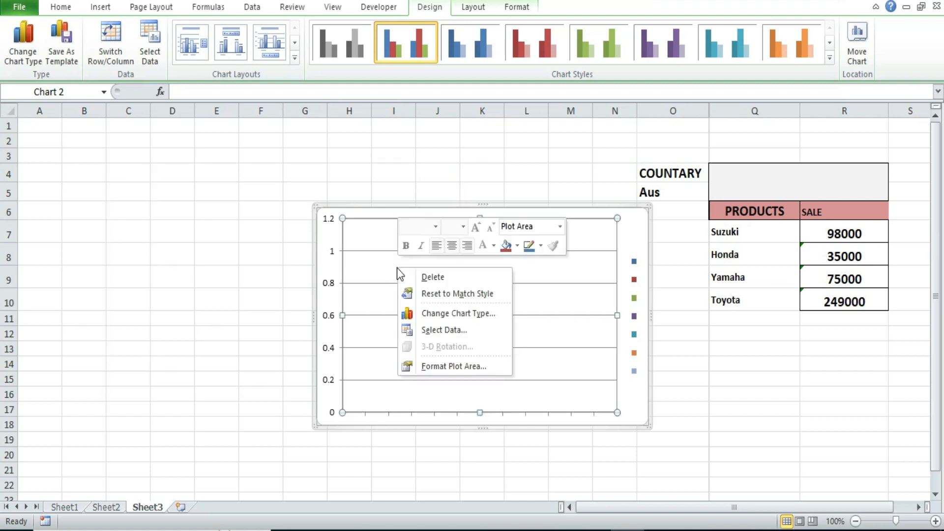
{"action": "left_click", "coordinate": [441, 333]}
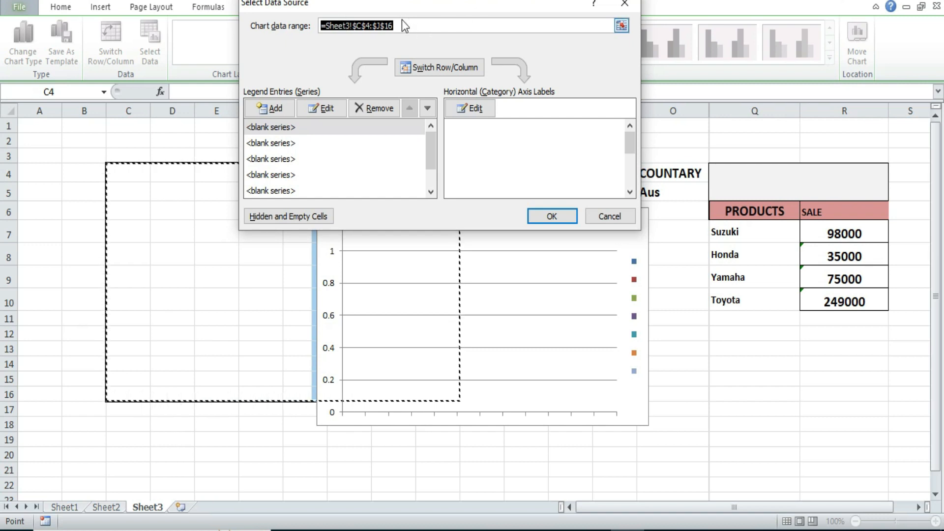
{"action": "key", "text": "BackSpace"}
{"action": "left_click_drag", "start_coordinate": [723, 231], "coordinate": [821, 302]}
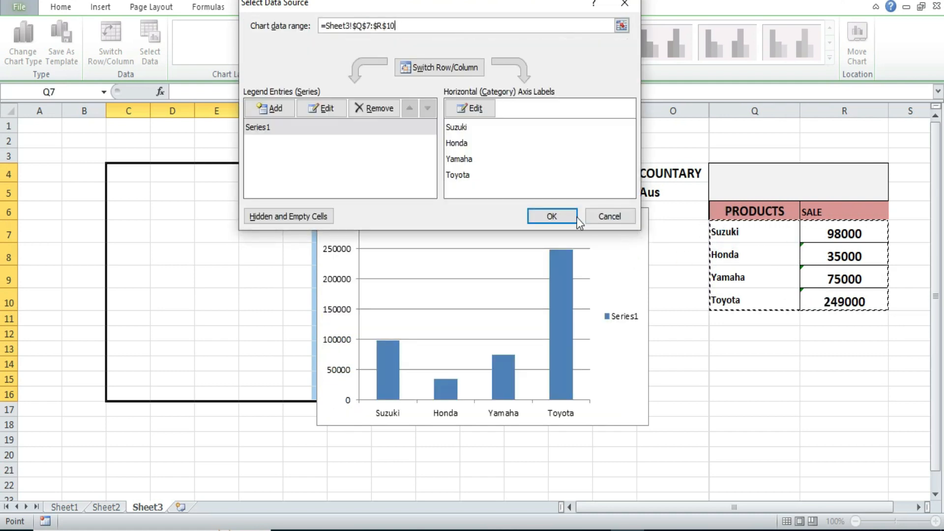
{"action": "left_click", "coordinate": [552, 216]}
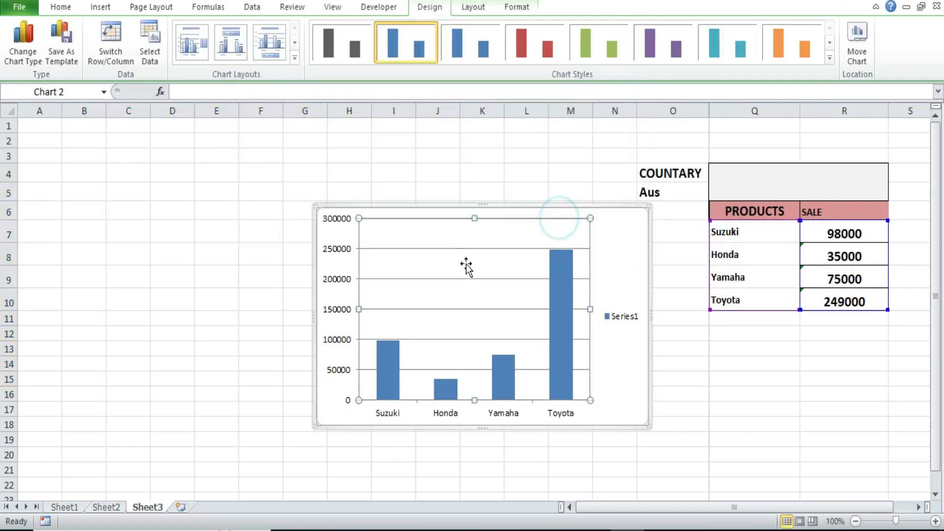
{"action": "left_click", "coordinate": [362, 206]}
{"action": "left_click_drag", "start_coordinate": [315, 202], "coordinate": [186, 179]}
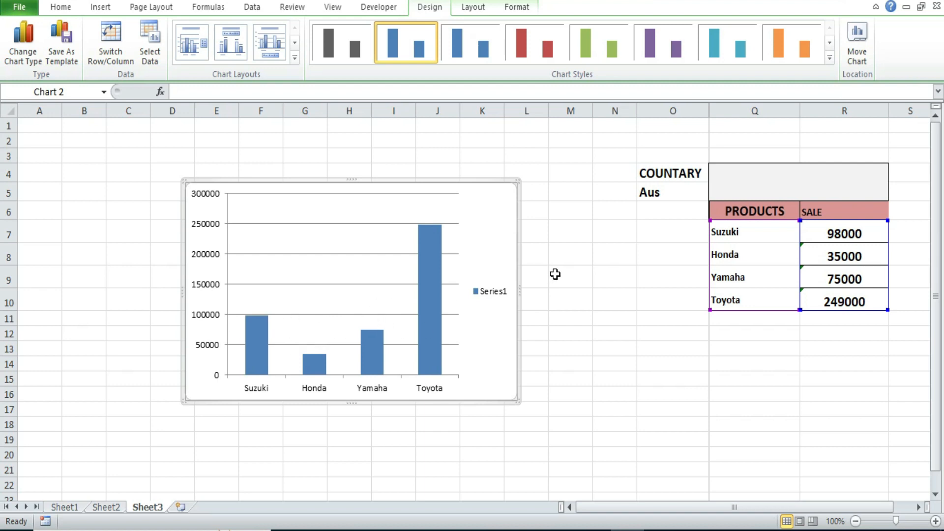
Step: Switch the country in O5's drop-down to Uk and then to Pakistan to test the table and chart
{"action": "left_click", "coordinate": [657, 189]}
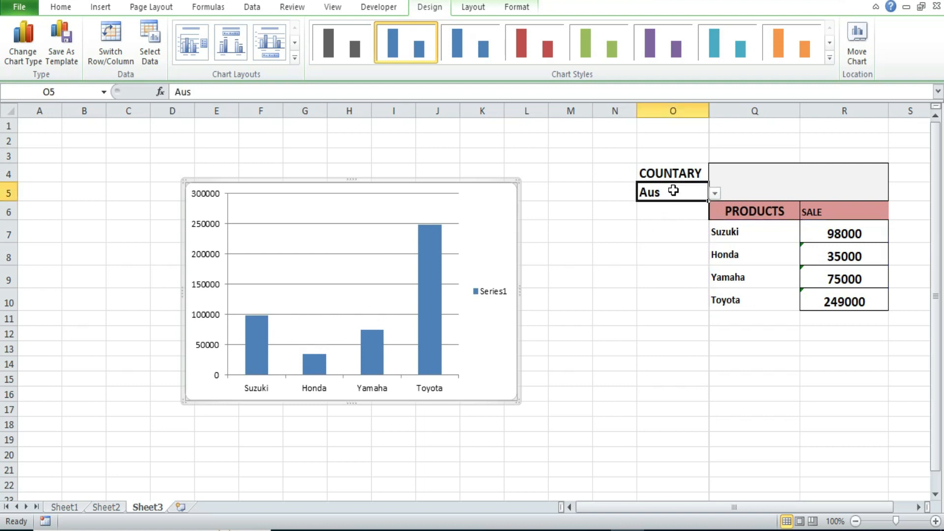
{"action": "left_click", "coordinate": [716, 193]}
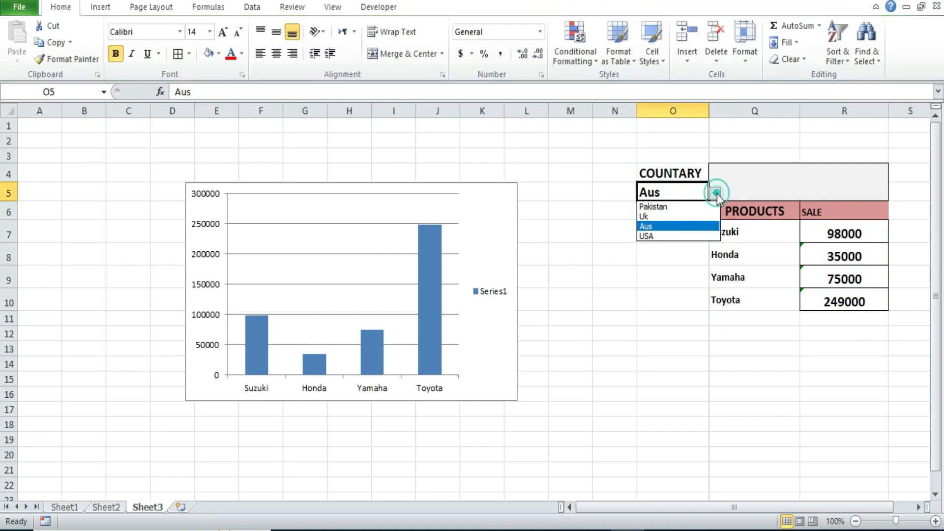
{"action": "left_click", "coordinate": [658, 216]}
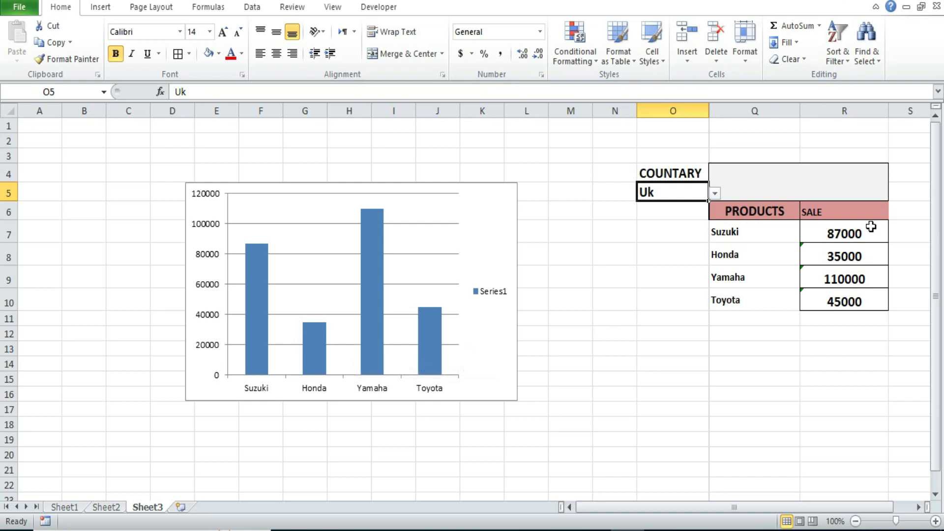
{"action": "left_click", "coordinate": [718, 197]}
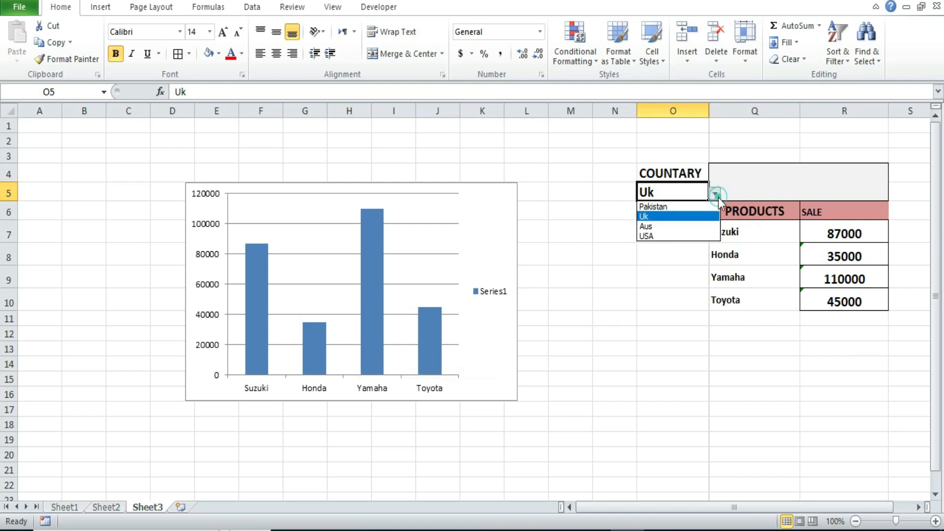
{"action": "left_click", "coordinate": [683, 207]}
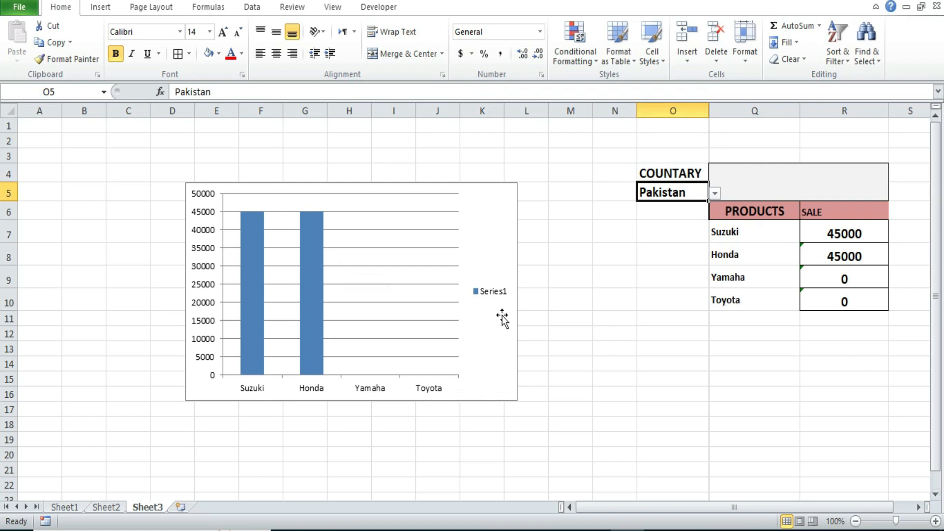
Step: Try the grey chart style and then the second blue style on the column chart
{"action": "left_click", "coordinate": [354, 300]}
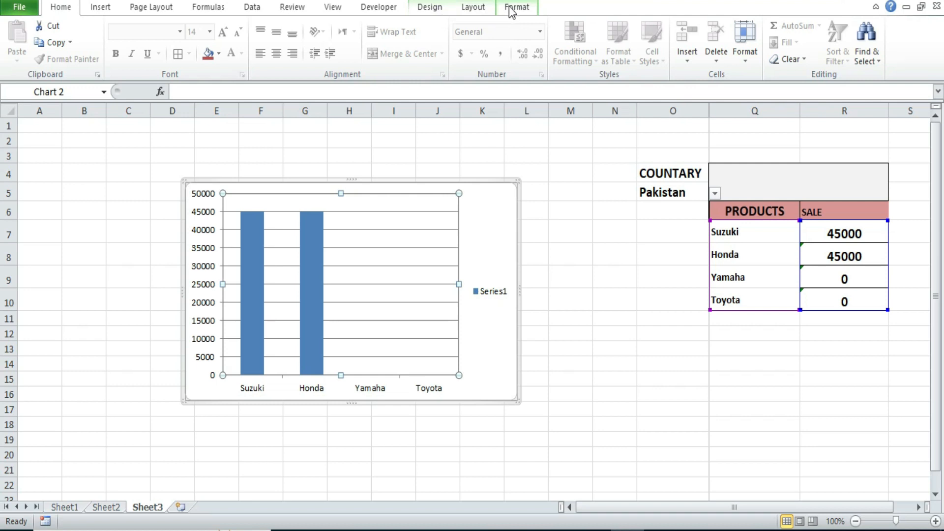
{"action": "left_click", "coordinate": [435, 7]}
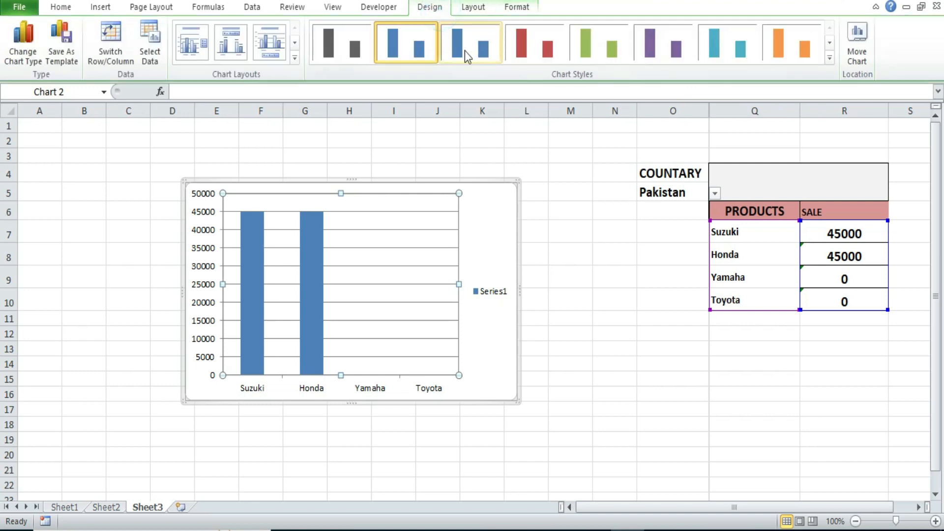
{"action": "left_click", "coordinate": [355, 53]}
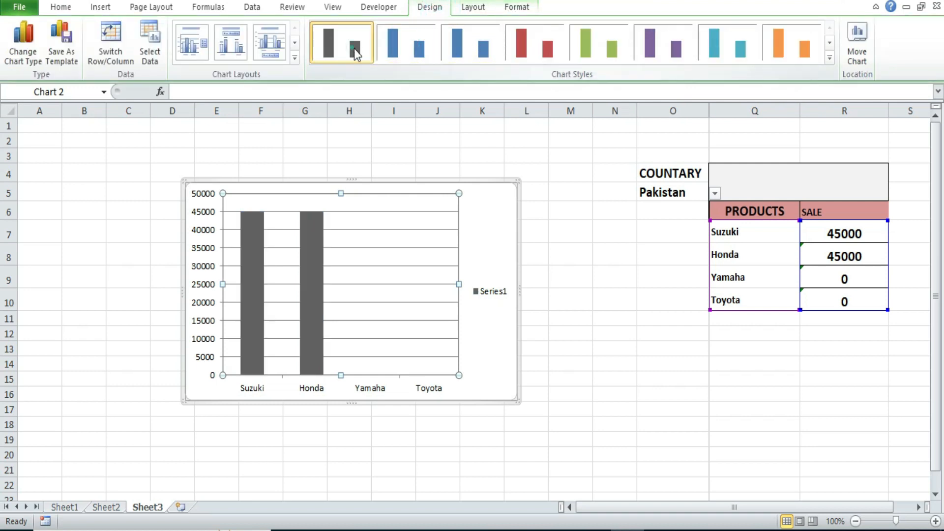
{"action": "left_click", "coordinate": [465, 48]}
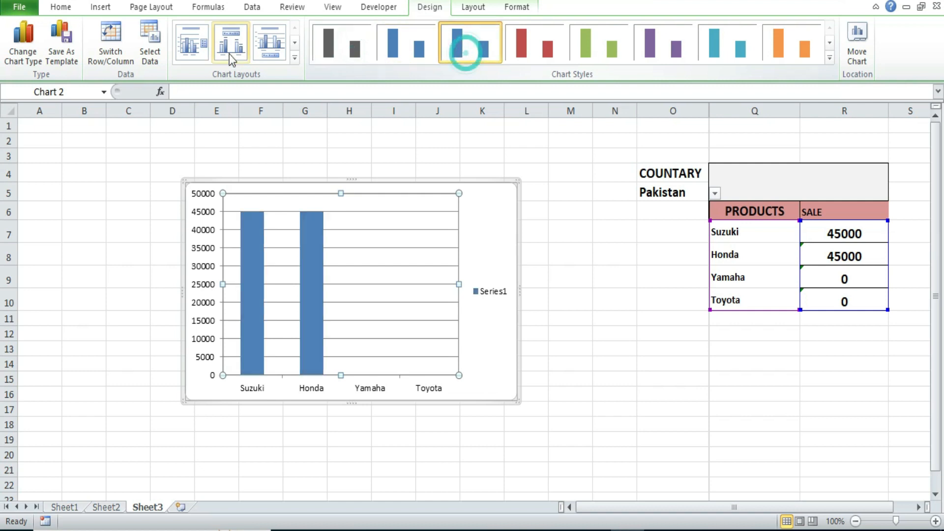
Step: Try several chart layouts, including ones with a chart title, a data table, data labels and titles on both axes
{"action": "left_click", "coordinate": [295, 58]}
{"action": "left_click", "coordinate": [270, 79]}
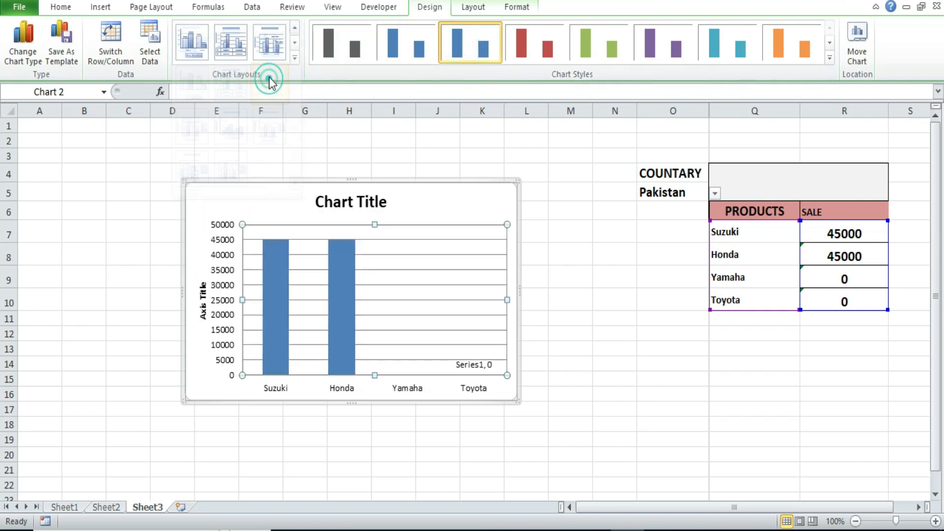
{"action": "left_click", "coordinate": [230, 43]}
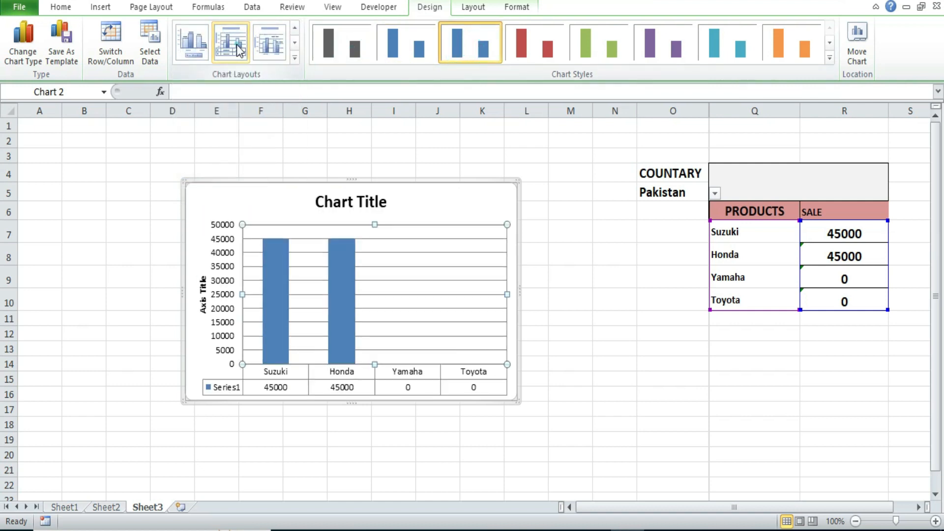
{"action": "left_click", "coordinate": [192, 58]}
{"action": "left_click", "coordinate": [295, 58]}
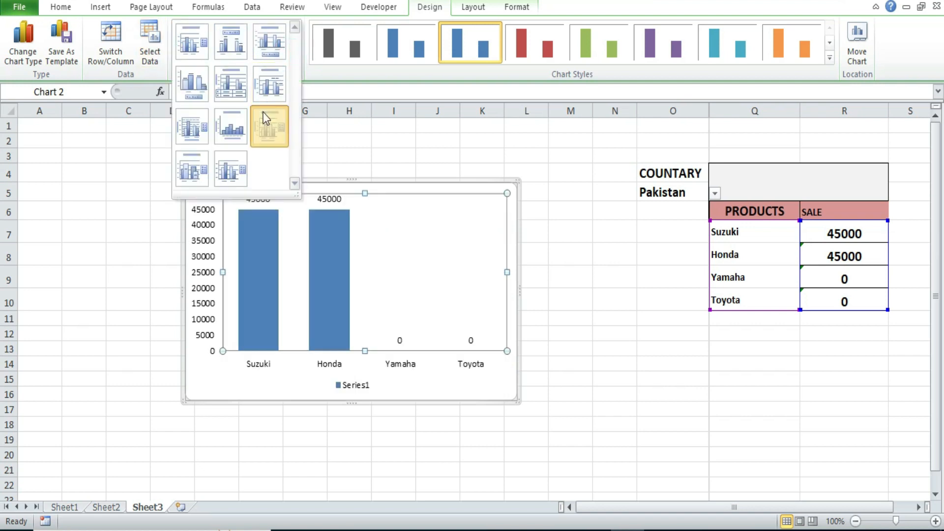
{"action": "left_click", "coordinate": [266, 119]}
Step: Apply the chart layout with titles on both axes, a legend, minor gridlines and no chart title
{"action": "left_click", "coordinate": [294, 59]}
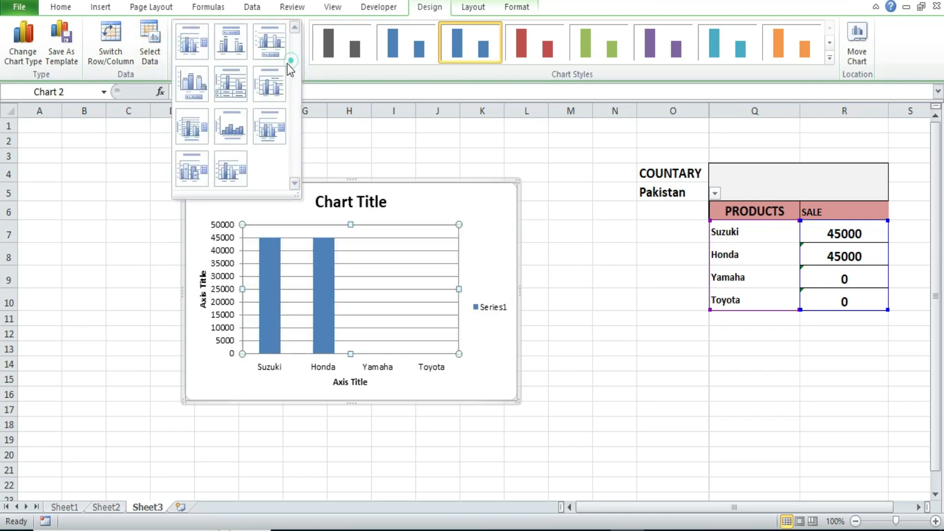
{"action": "left_click", "coordinate": [192, 128]}
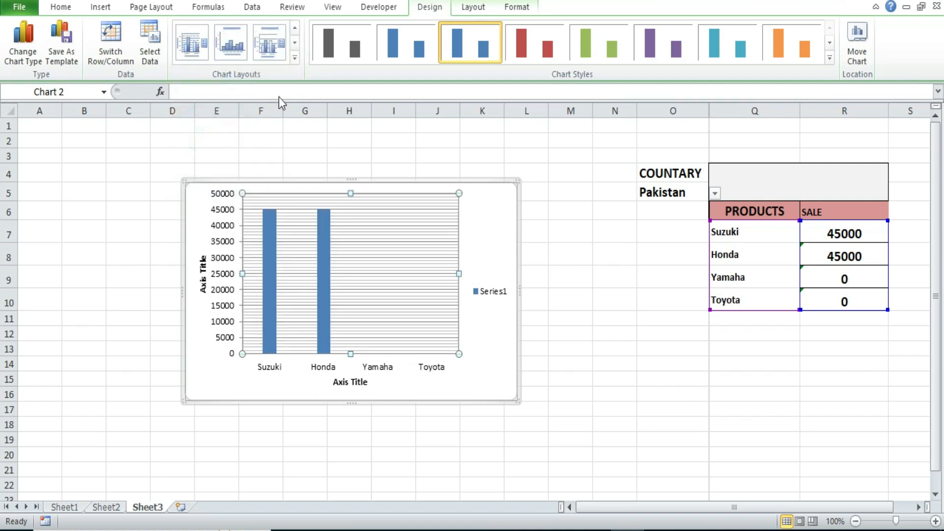
{"action": "left_click", "coordinate": [294, 58]}
Step: Try the red and green chart styles, settling on the purple style for the columns
{"action": "left_click", "coordinate": [523, 49]}
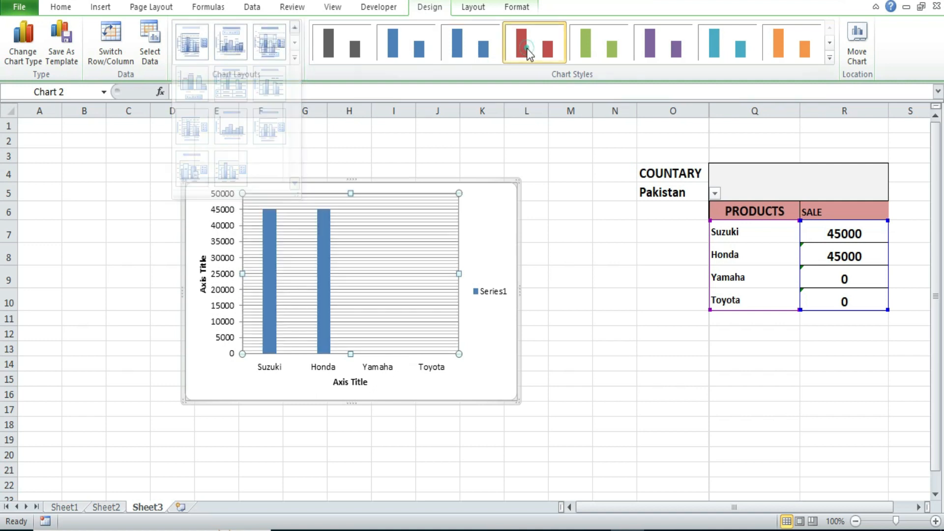
{"action": "left_click", "coordinate": [597, 57]}
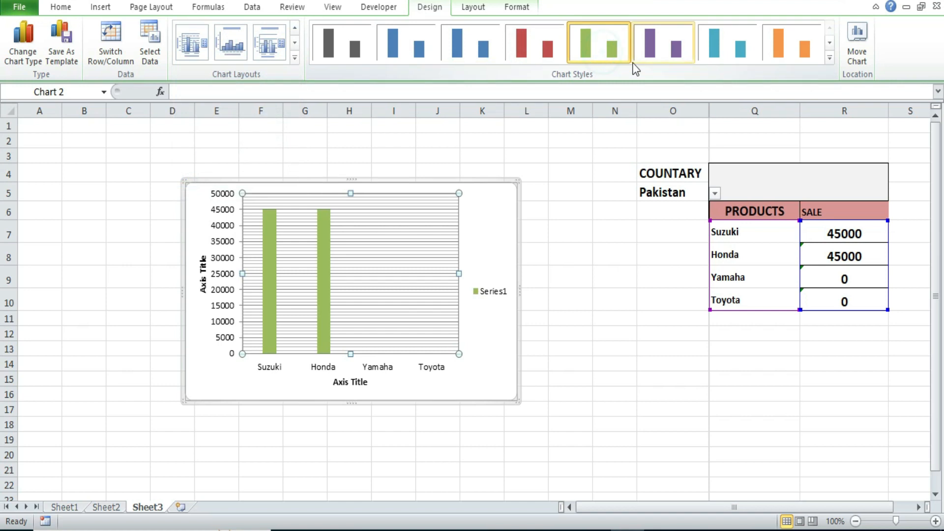
{"action": "left_click", "coordinate": [680, 44]}
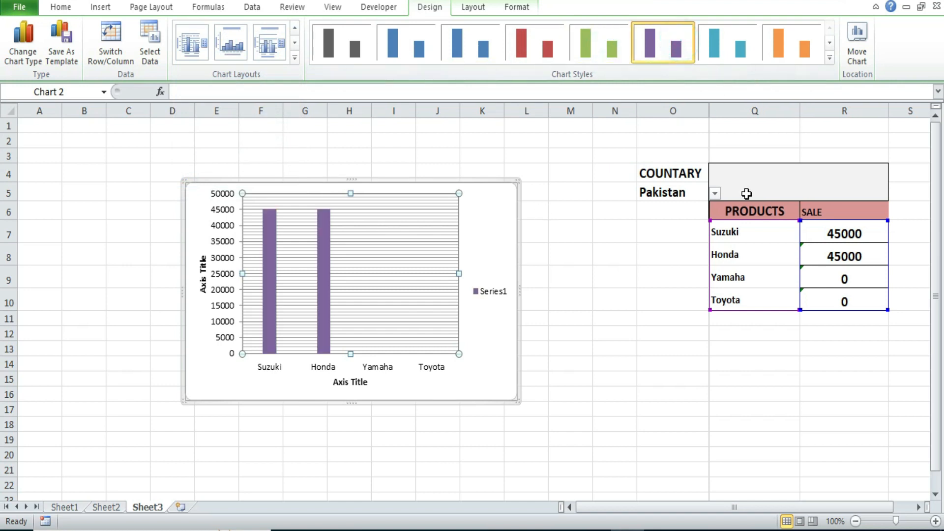
Step: Enter the formula ="sale of products in "&O5 in the merged title cell above the PRODUCTS and SALE headings
{"action": "left_click", "coordinate": [760, 183]}
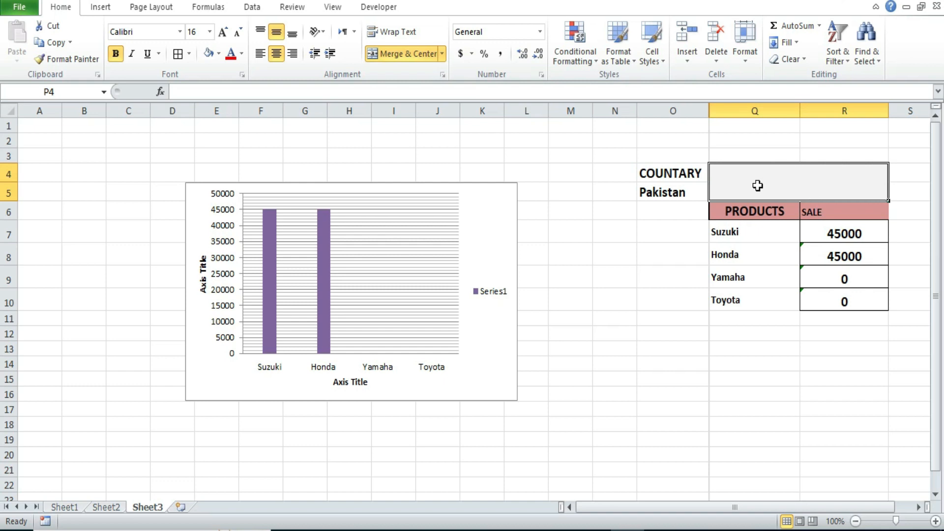
{"action": "type", "text": "="}
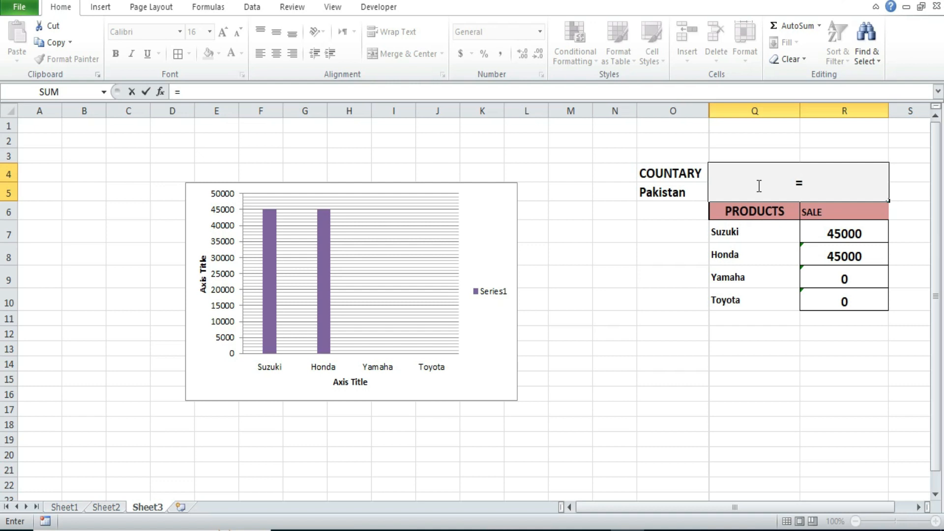
{"action": "type", "text": "\""}
{"action": "type", "text": "sale of products in"}
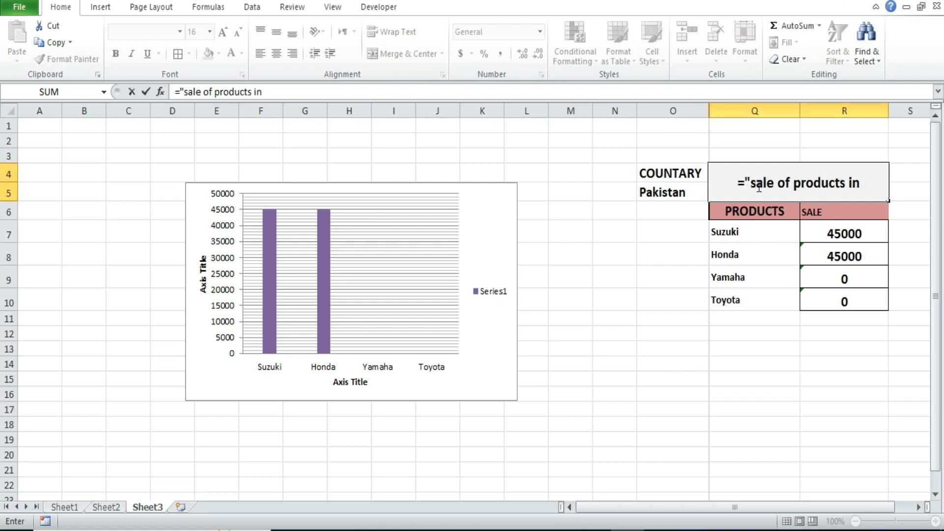
{"action": "type", "text": " \""}
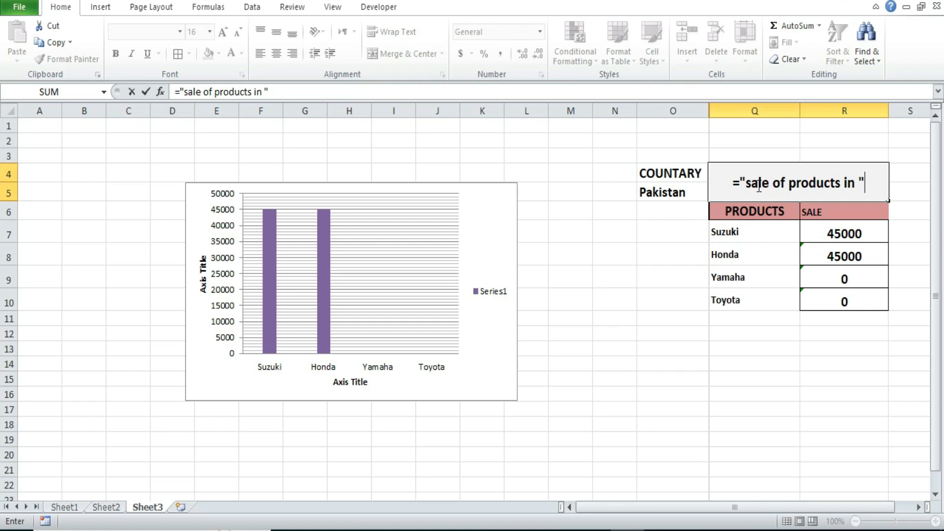
{"action": "type", "text": "&"}
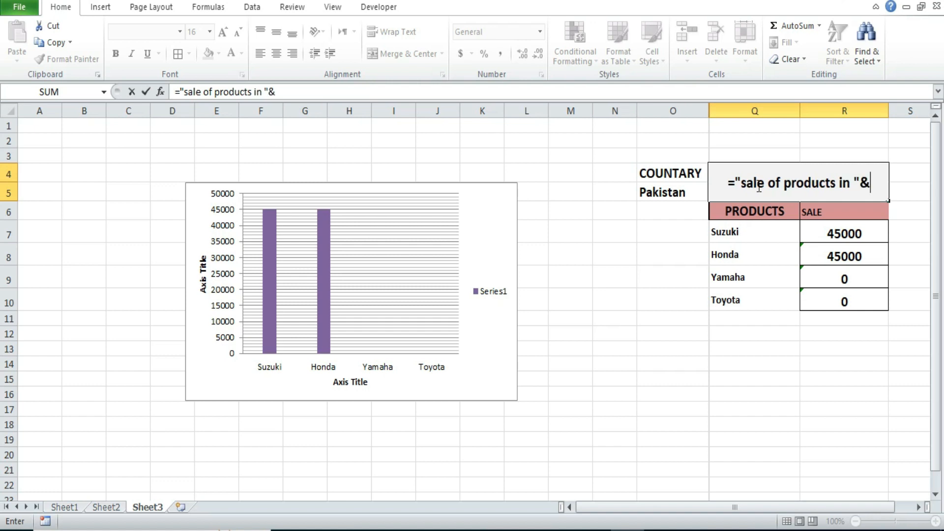
{"action": "left_click", "coordinate": [661, 192]}
{"action": "key", "text": "Return"}
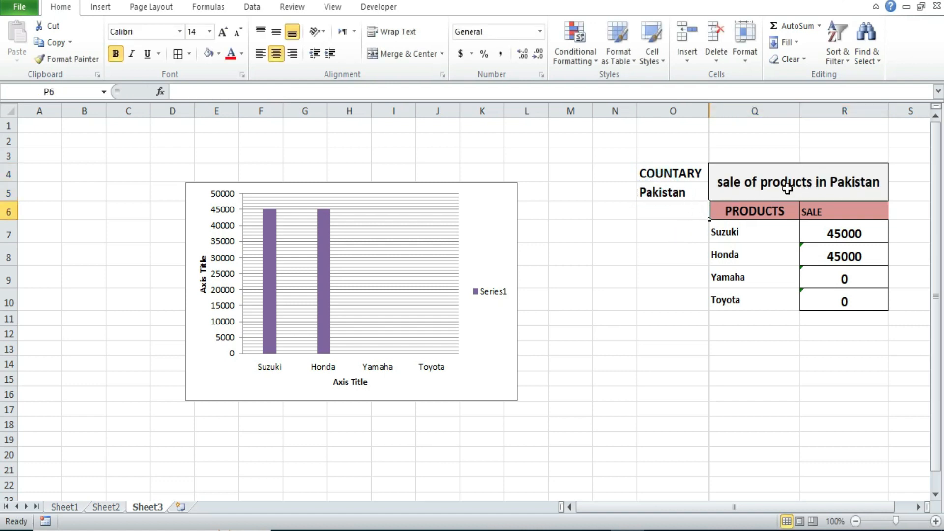
Step: Test the dynamic title, table and chart by choosing Uk, Aus and Pakistan in turn from O5's country drop-down
{"action": "left_click", "coordinate": [681, 193]}
{"action": "left_click", "coordinate": [714, 194]}
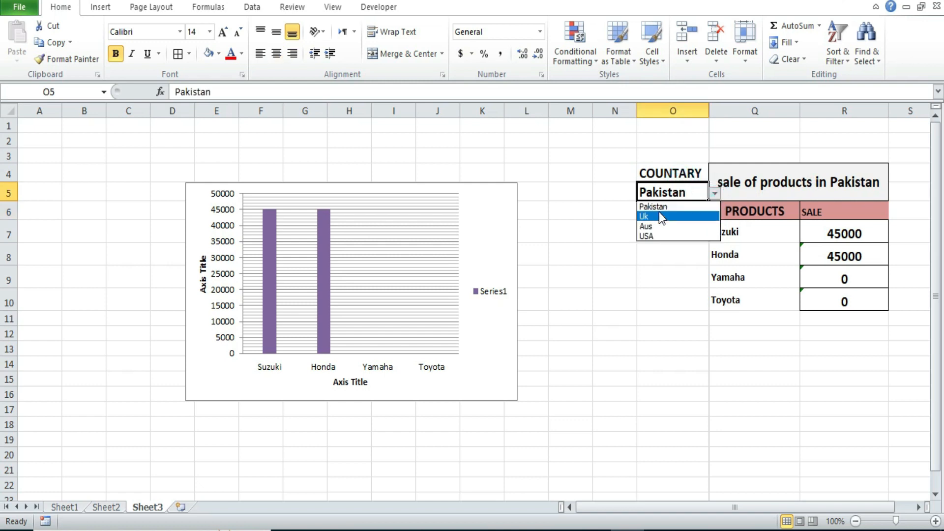
{"action": "left_click", "coordinate": [657, 213]}
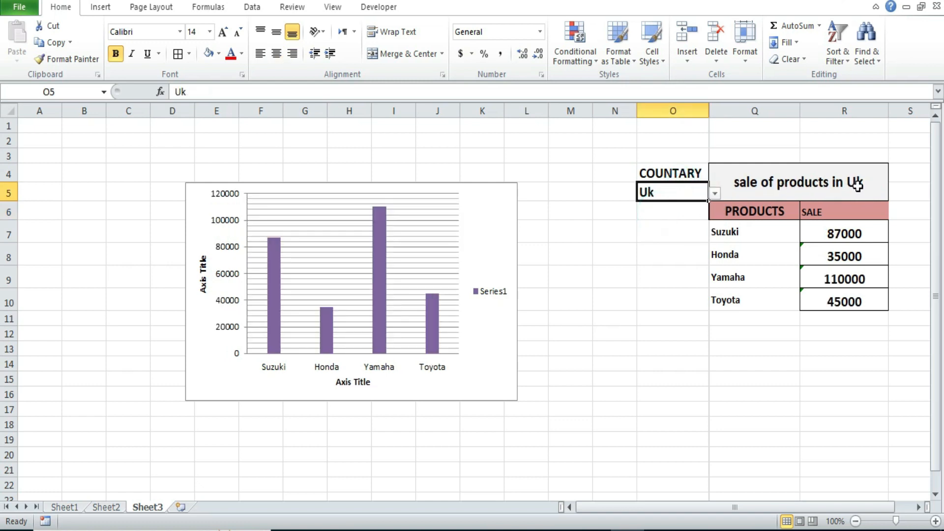
{"action": "left_click", "coordinate": [714, 194]}
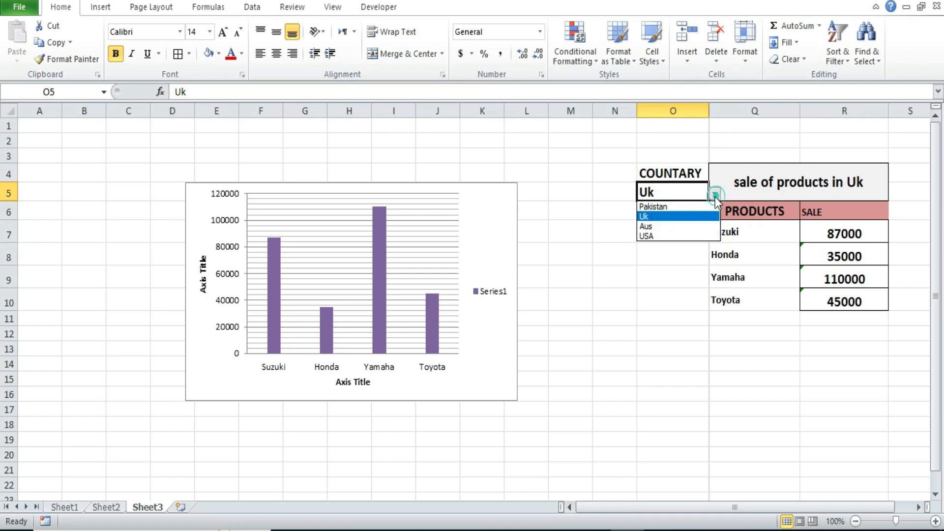
{"action": "left_click", "coordinate": [654, 223]}
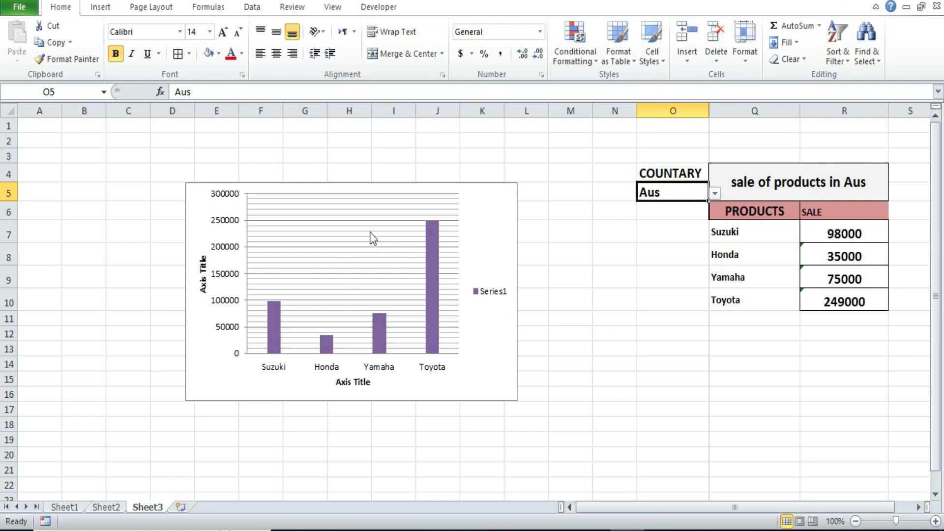
{"action": "left_click", "coordinate": [716, 194]}
{"action": "left_click", "coordinate": [656, 206]}
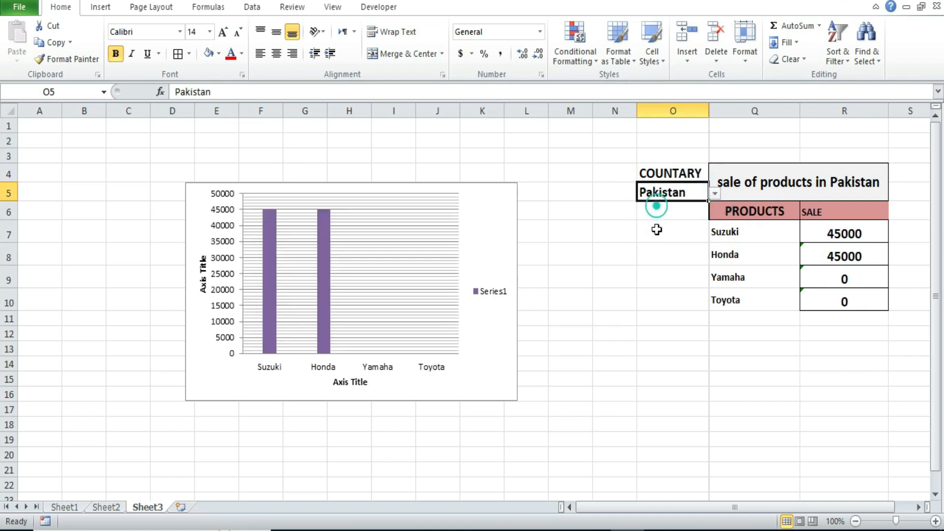